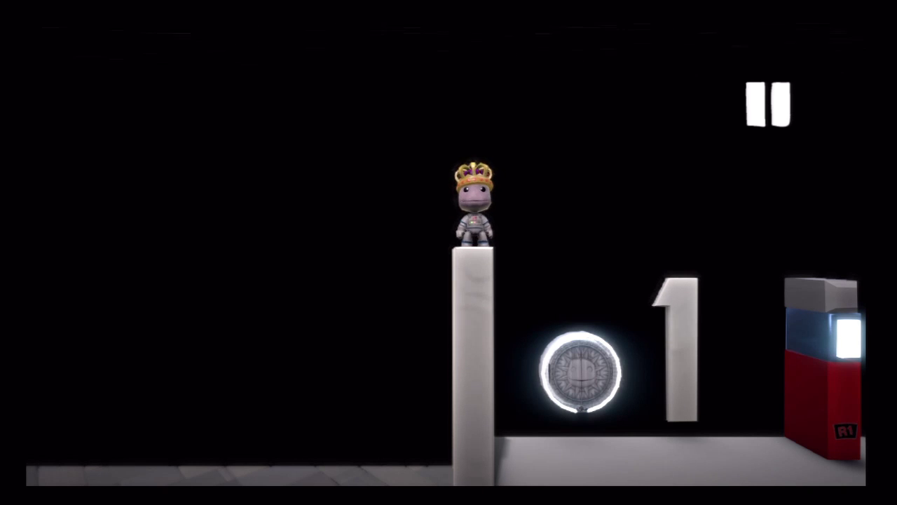
Place a microchip on the first red R1 pillar and open its circuit board
key(Right)
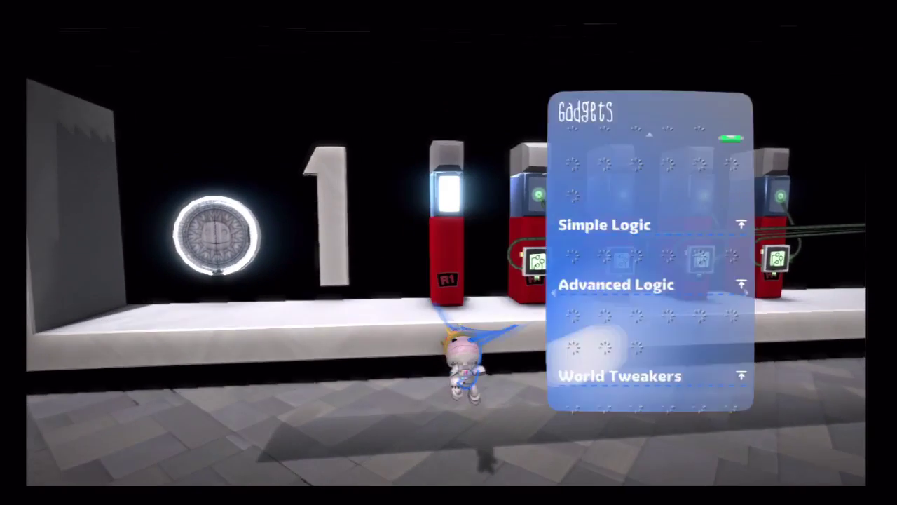
key(Up)
key(Up)
key(Right)
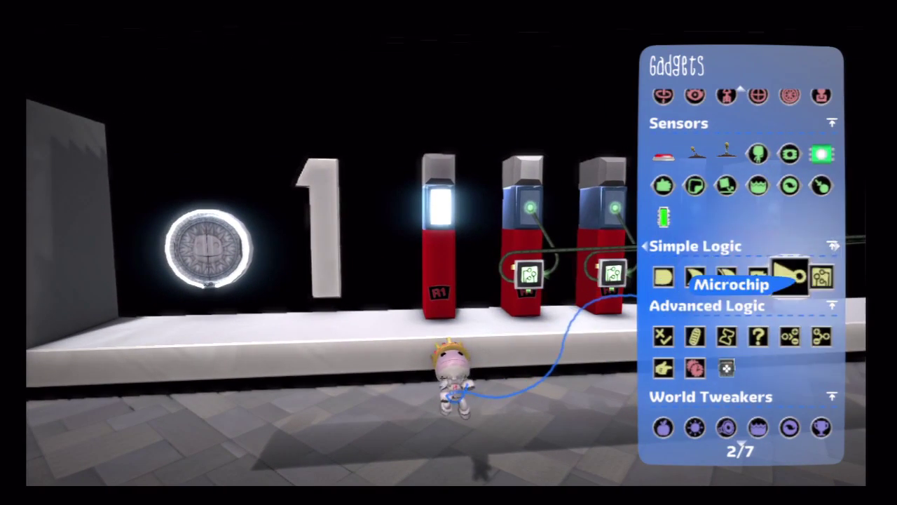
key(Return)
key(Return)
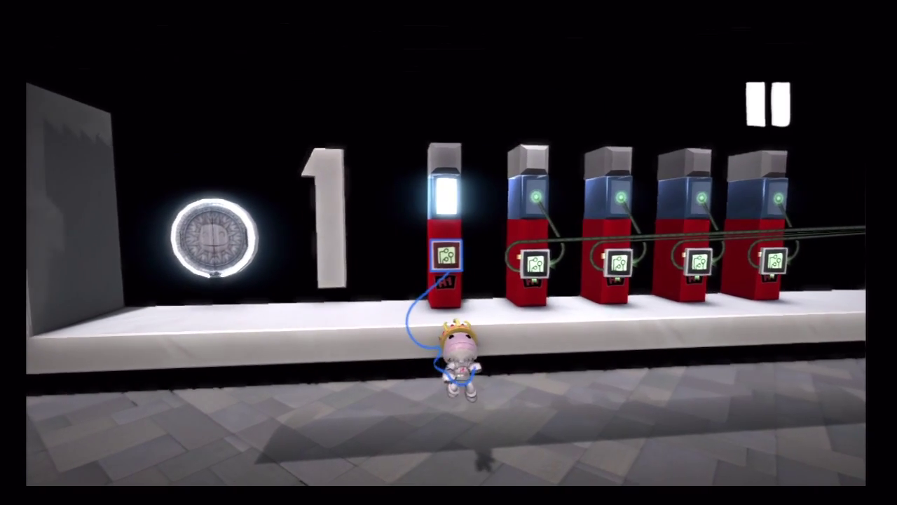
key(Return)
key(Escape)
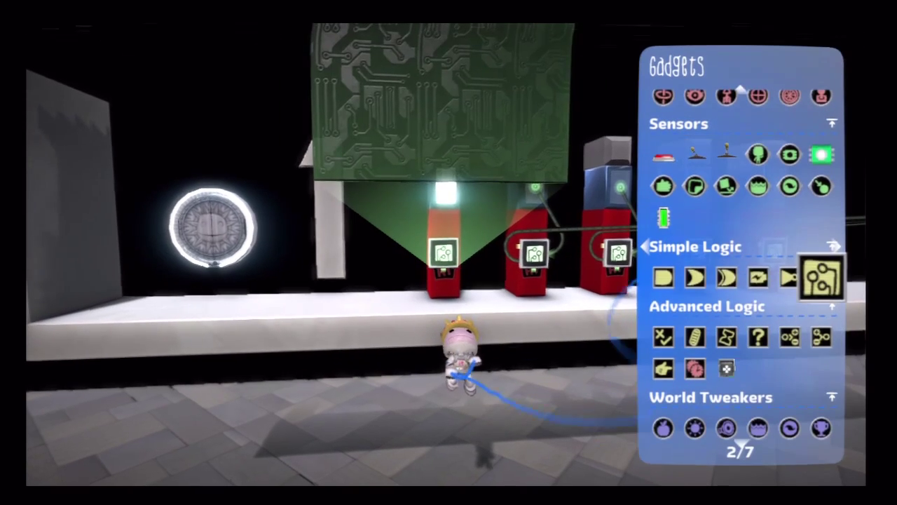
Place a Selector near the upper edge of the first pillar's circuit board
key(Left)
key(Down)
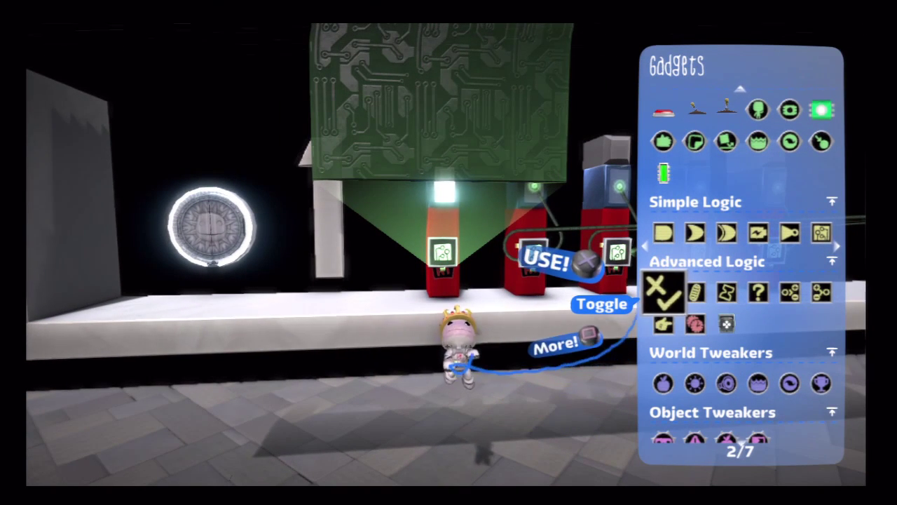
key(Down)
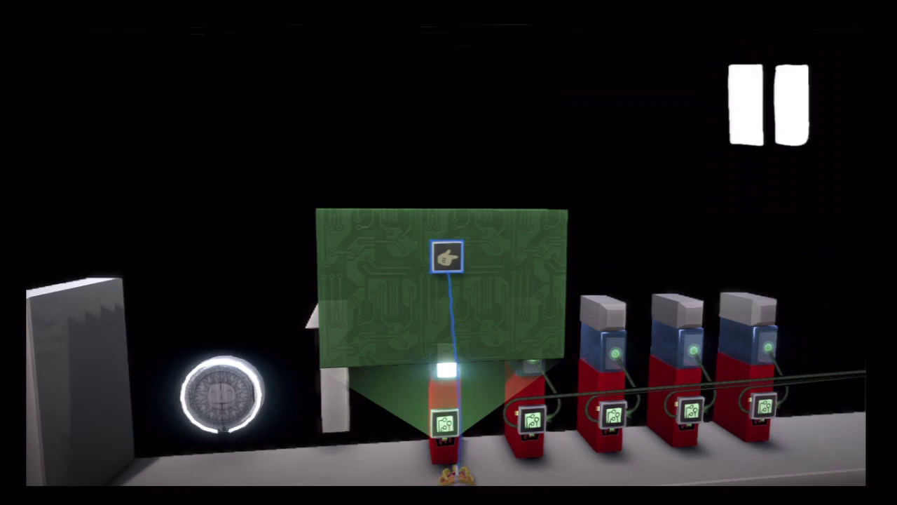
key(Return)
Add a Grab Sensor to the circuit board and wire it to the Selector's Cycle input
key(Tab)
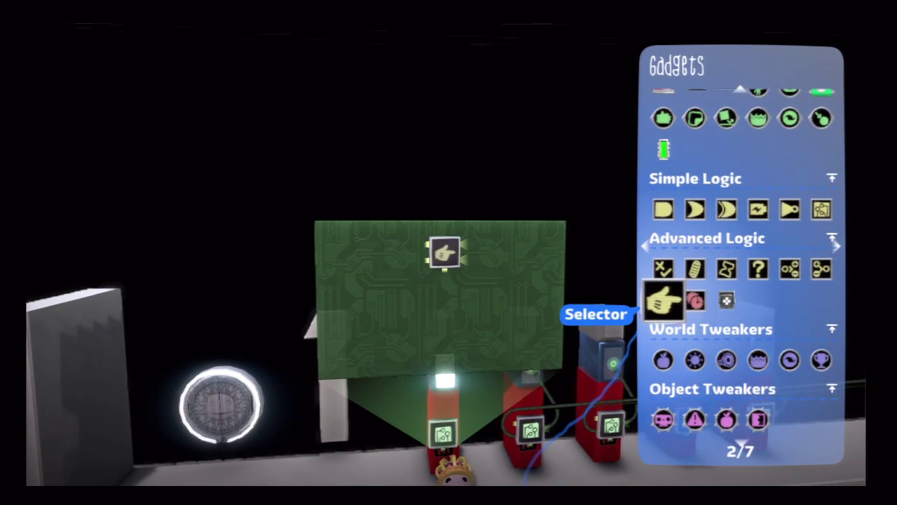
key(Up)
key(Up)
key(Up)
key(Up)
key(Up)
key(Up)
key(Return)
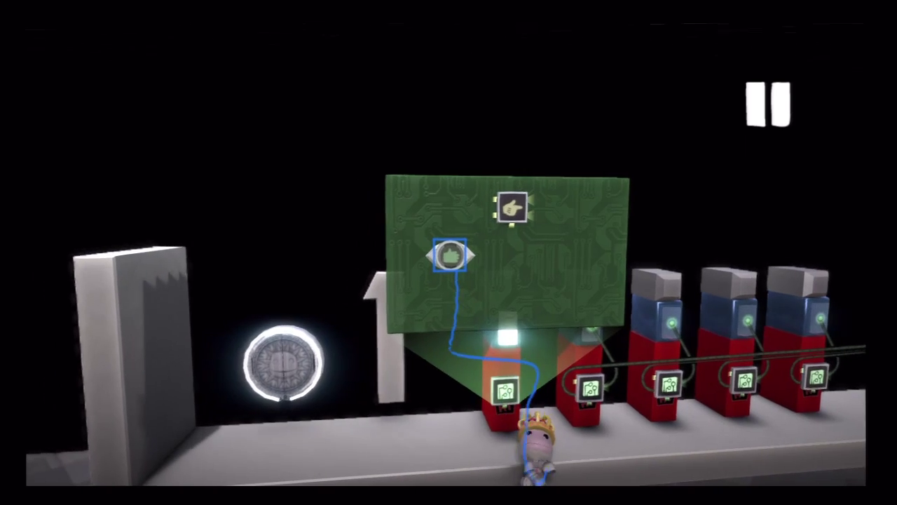
key(Return)
key(Escape)
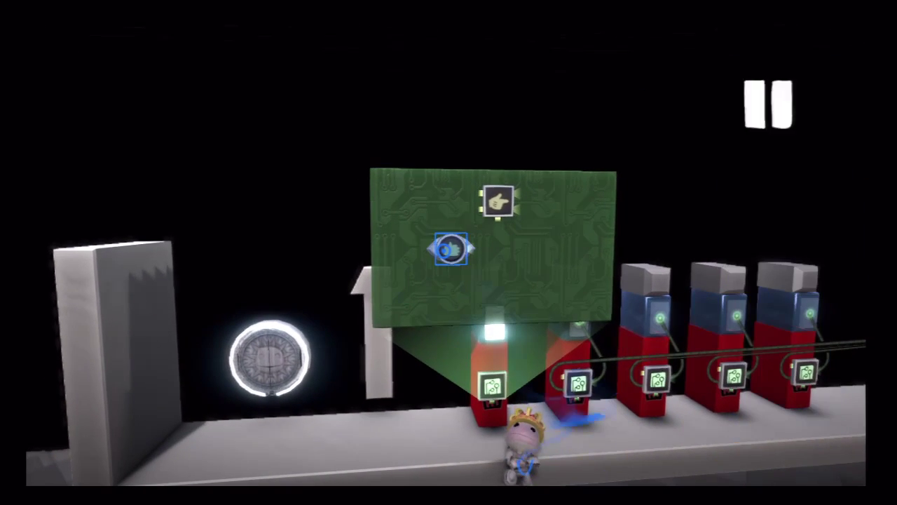
click(459, 253)
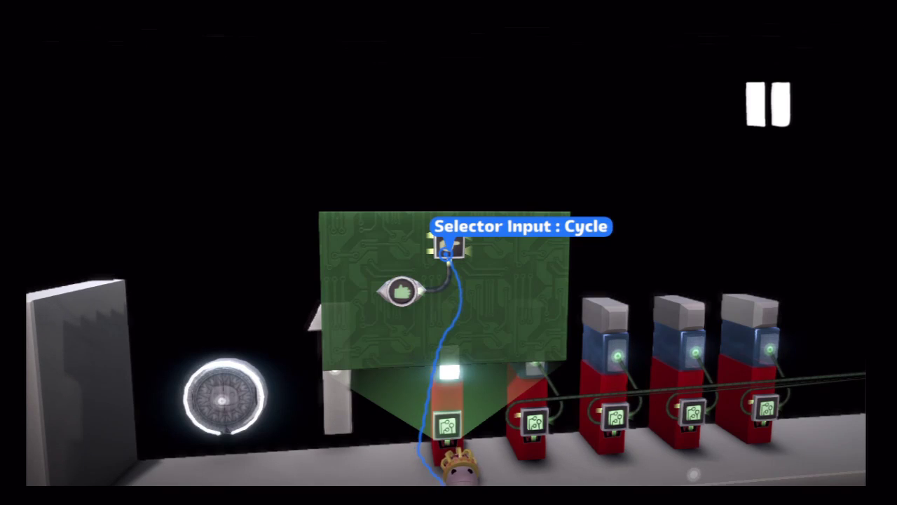
key(Escape)
Wire the Selector's second output to the light on the first pillar
key(Left)
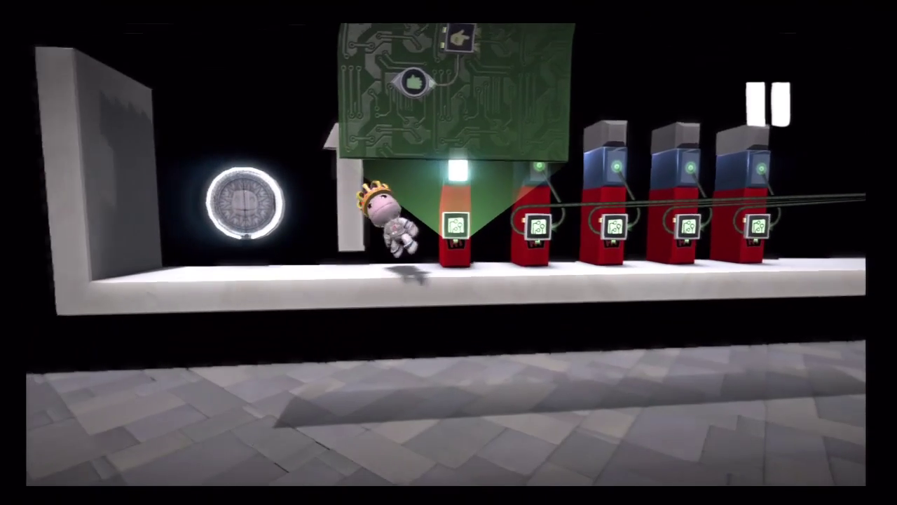
key(Right)
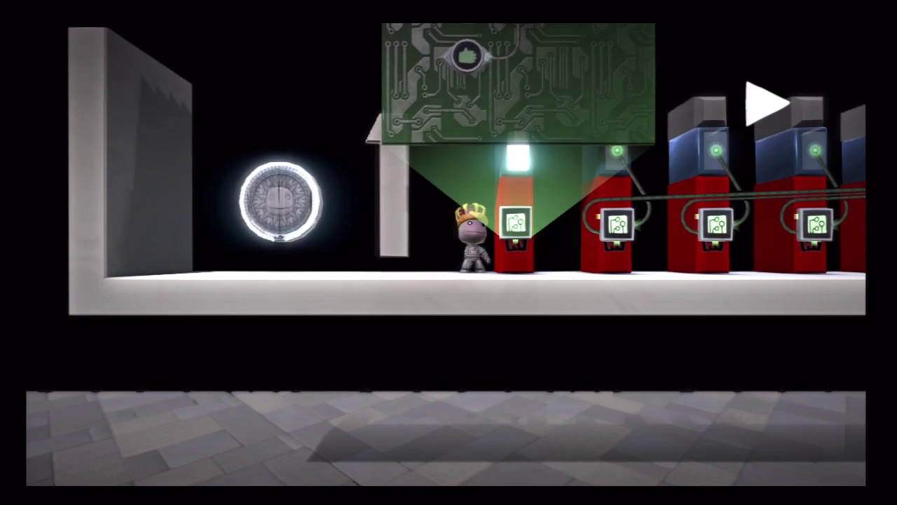
key(Escape)
key(Return)
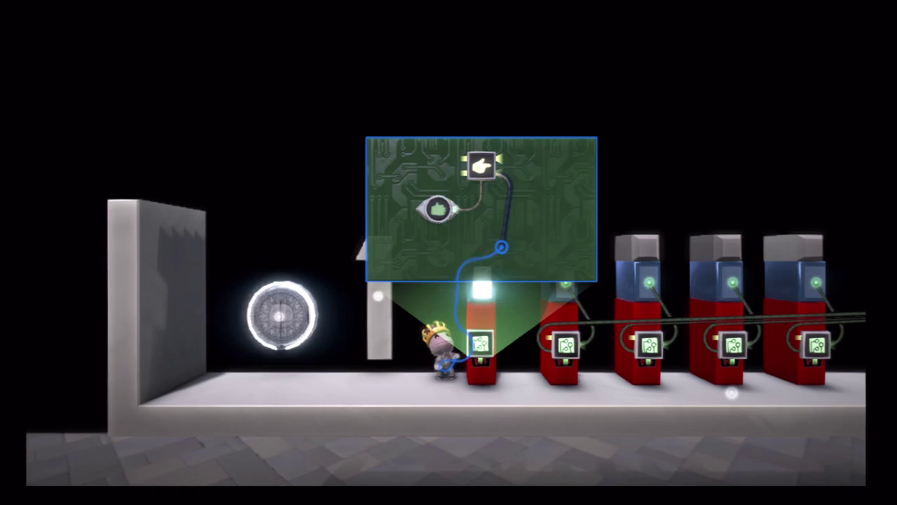
key(Escape)
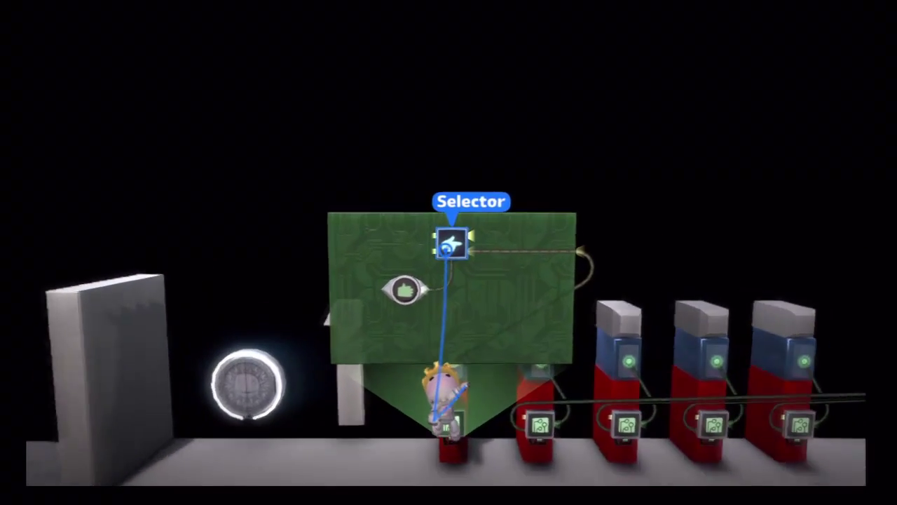
click(446, 246)
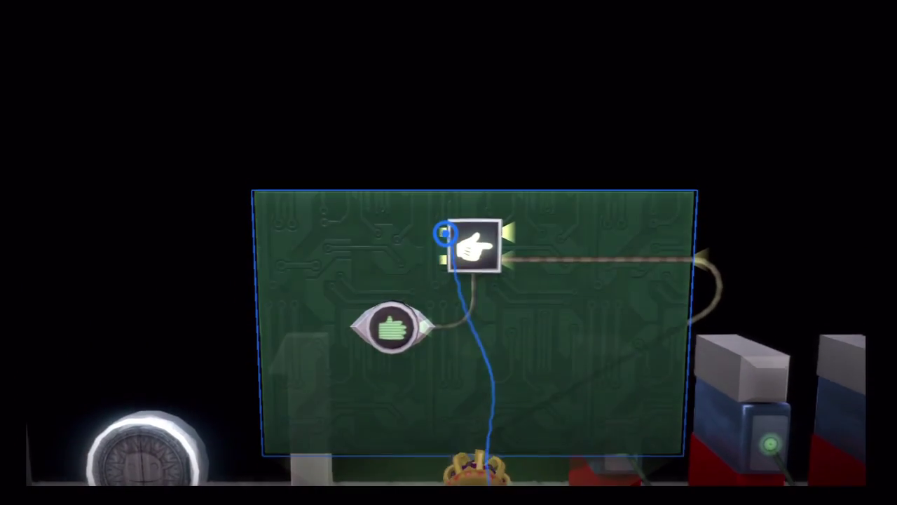
scroll(445, 254, down, 3)
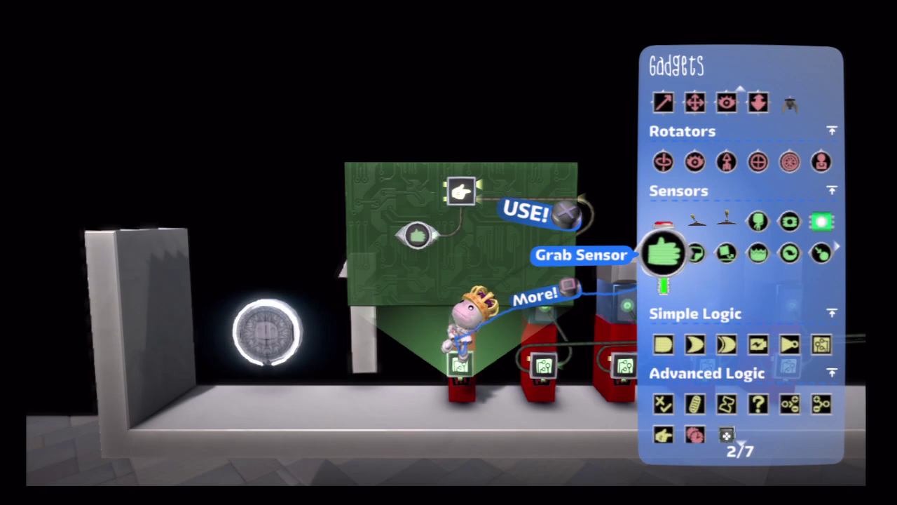
Place a Score Giver in the lower area of the circuit board, away from the Grab Sensor
key(Down)
key(Down)
key(Down)
key(Down)
key(Down)
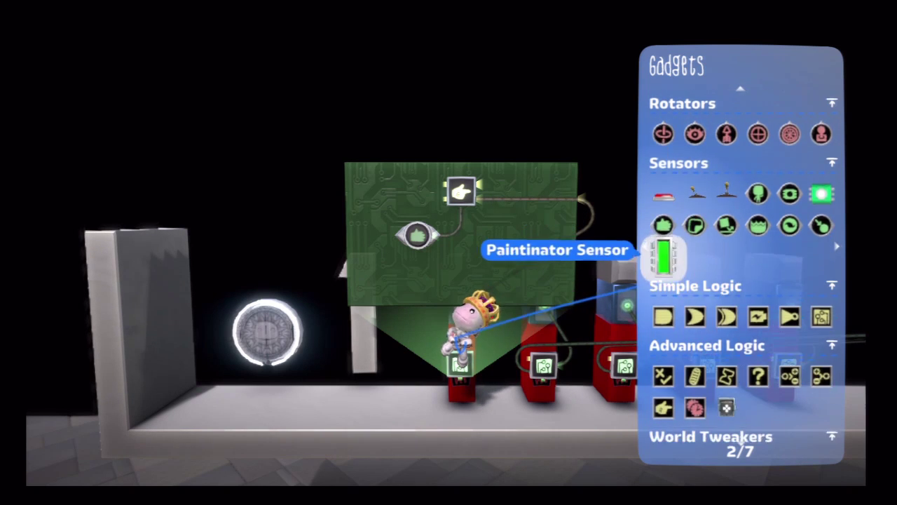
key(Page_Down)
key(Left)
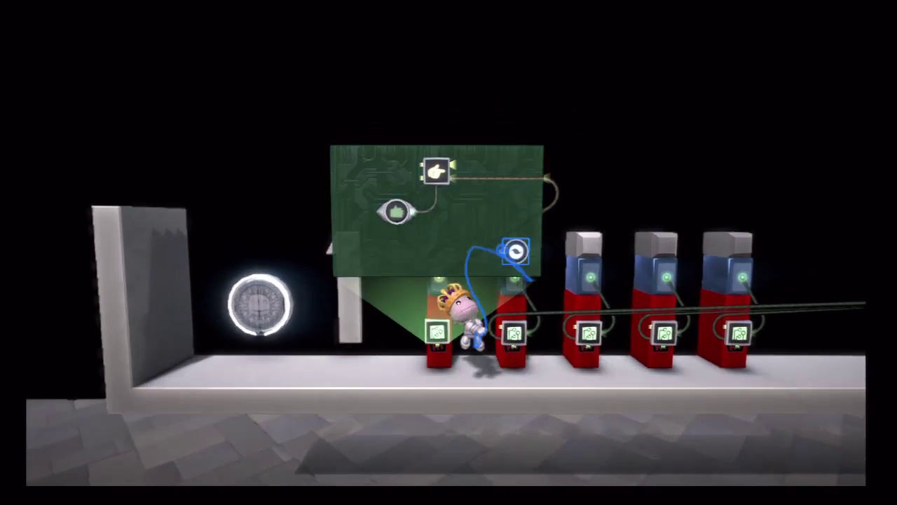
Set the Score Giver's Scorer option to Friends
click(514, 253)
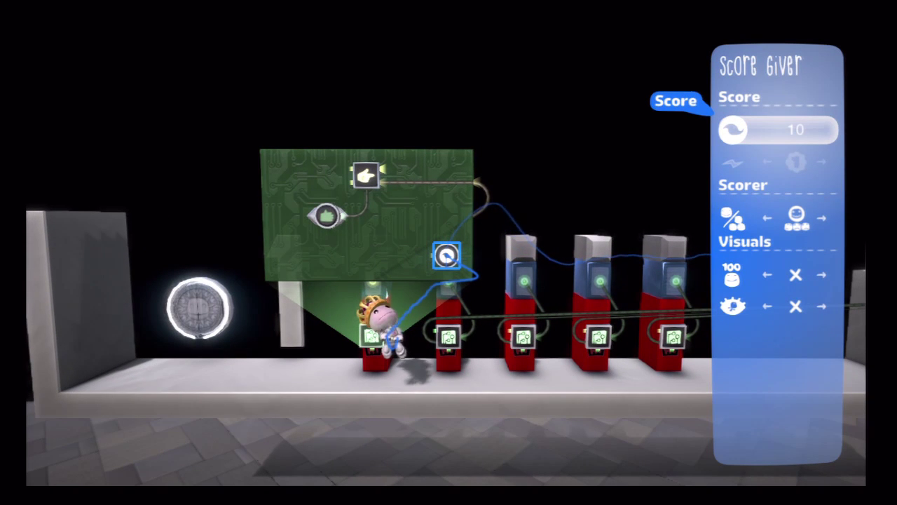
key(Down)
key(Down)
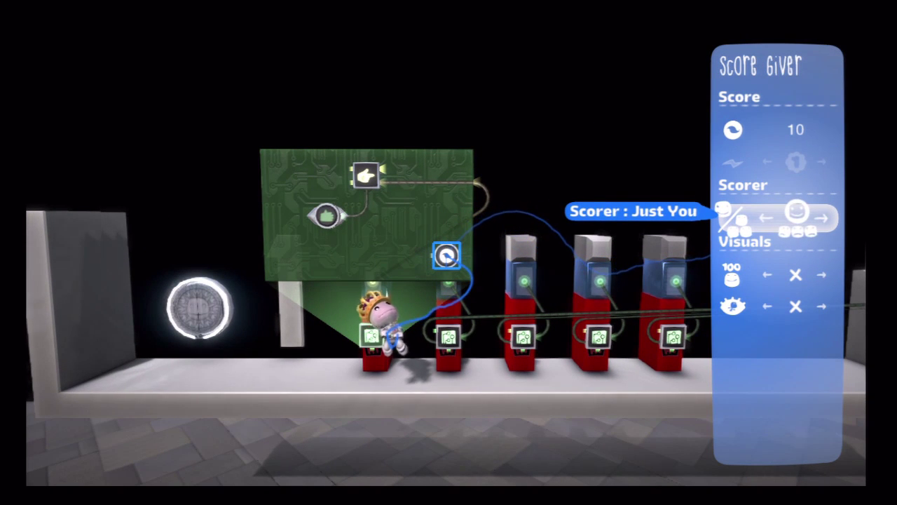
key(Escape)
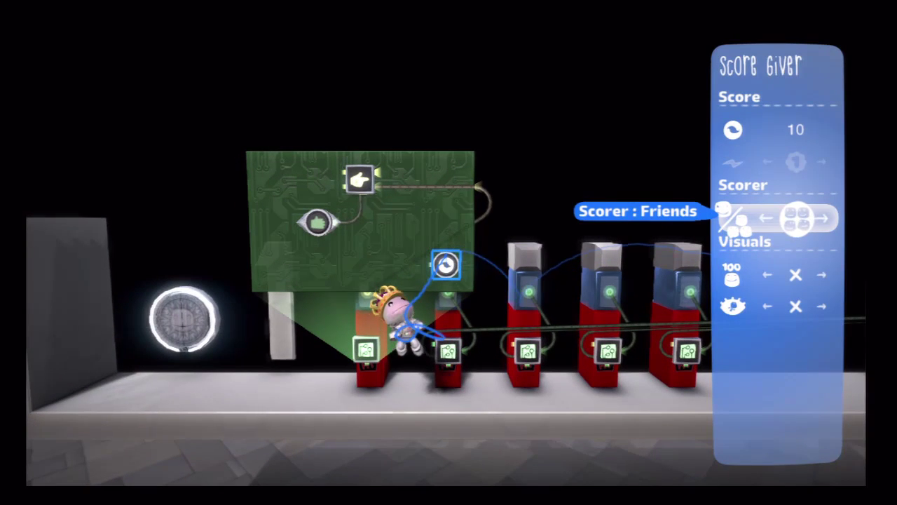
key(Escape)
mouse_move(445, 265)
mouse_down()
mouse_move(438, 260)
mouse_move(448, 257)
mouse_up()
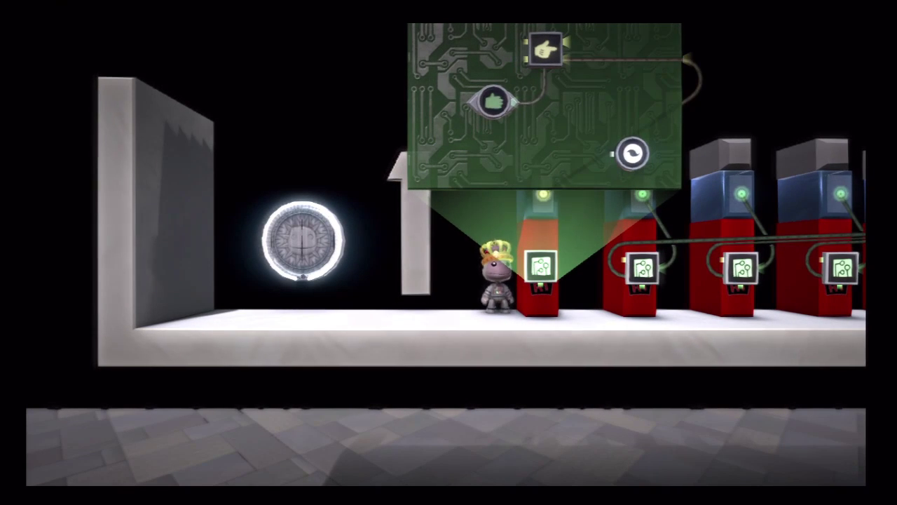
Place an AND Gate on the circuit board below the Grab Sensor
key(space)
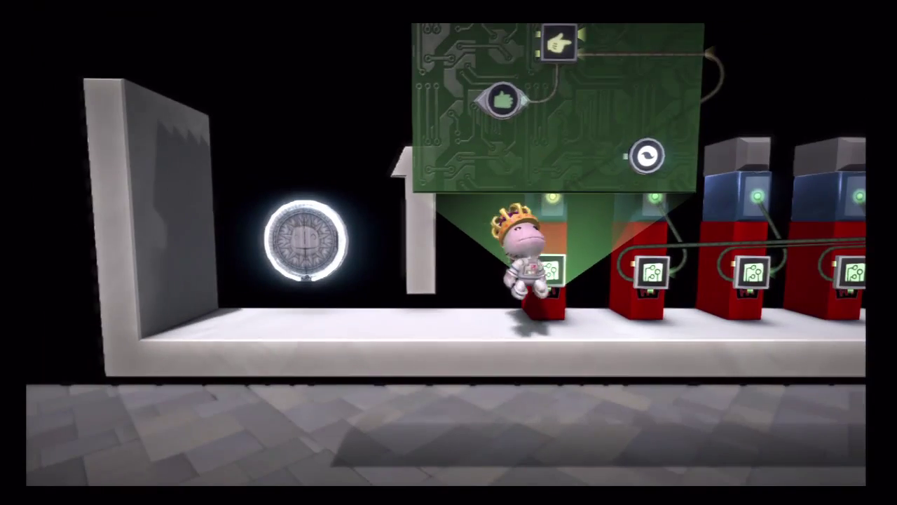
key(z)
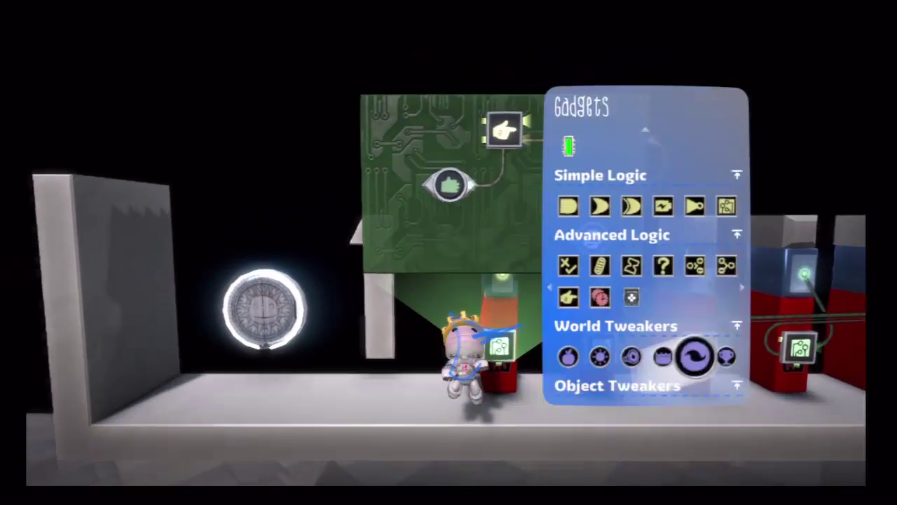
key(Up)
key(Up)
key(Up)
key(Up)
key(Up)
key(Right)
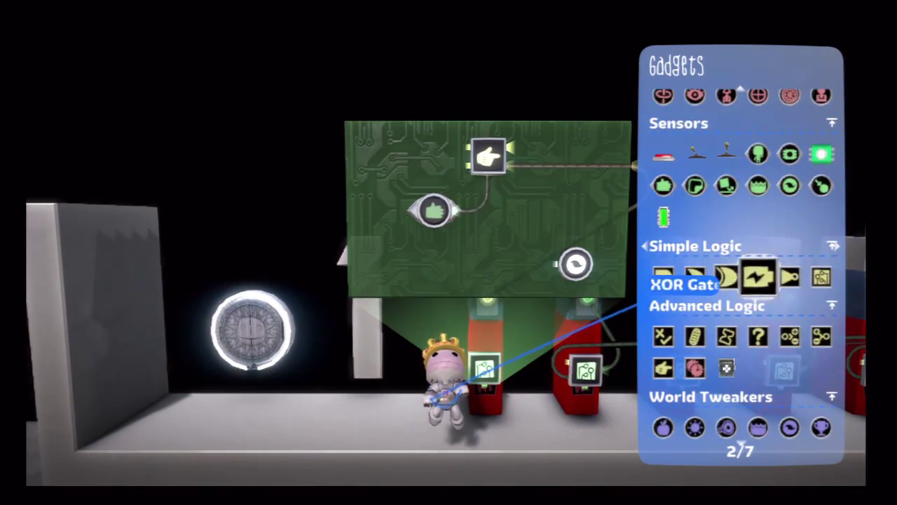
key(Return)
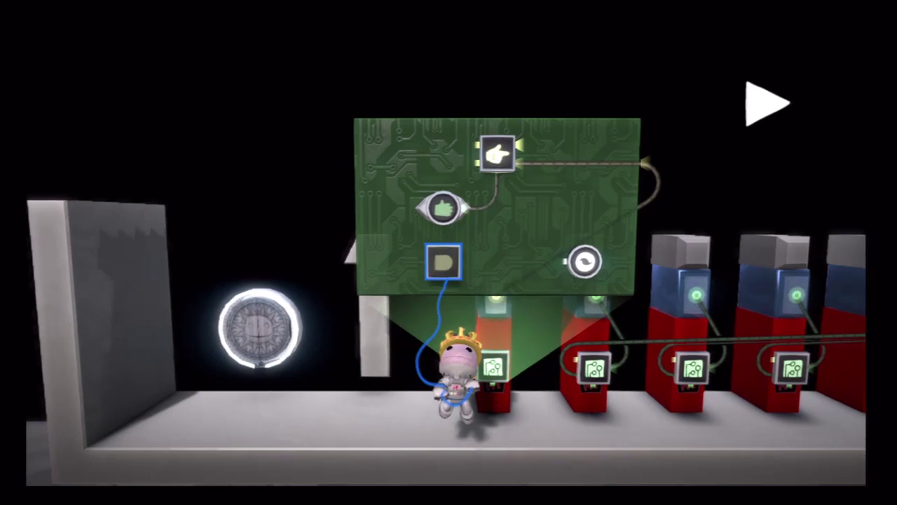
Place a Counter with a target count of 1 between the AND Gate and the Score Giver
key(Tab)
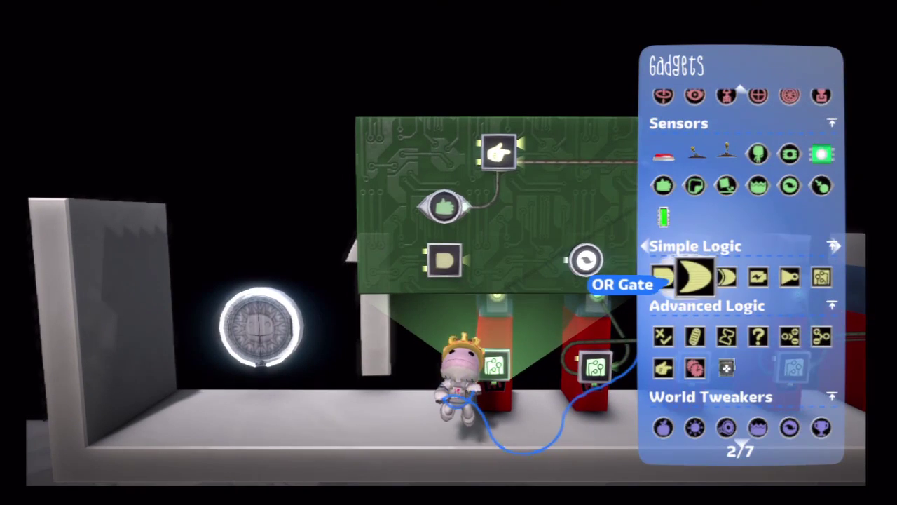
key(Down)
key(Right)
key(Return)
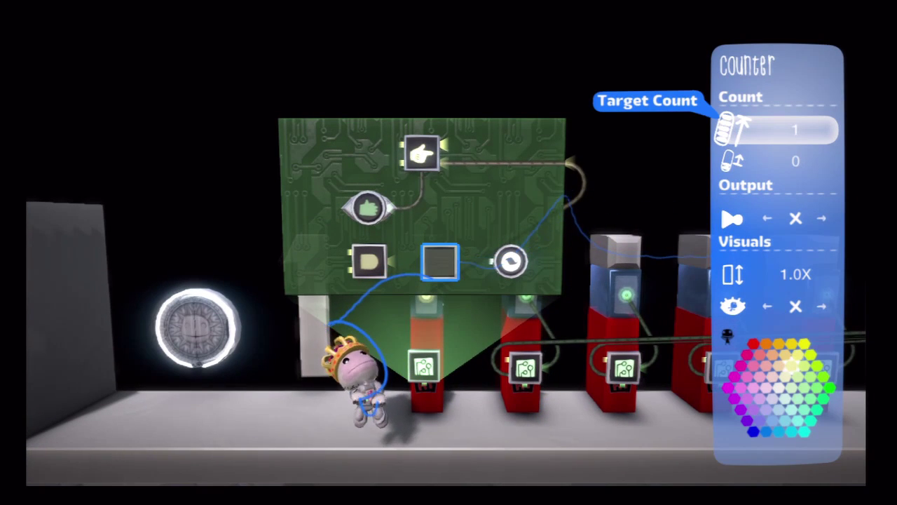
key(Escape)
Wire the Selector output and the Player Sensor into the AND Gate, the gate into the Counter, and the Counter into the Score Giver
key(Tab)
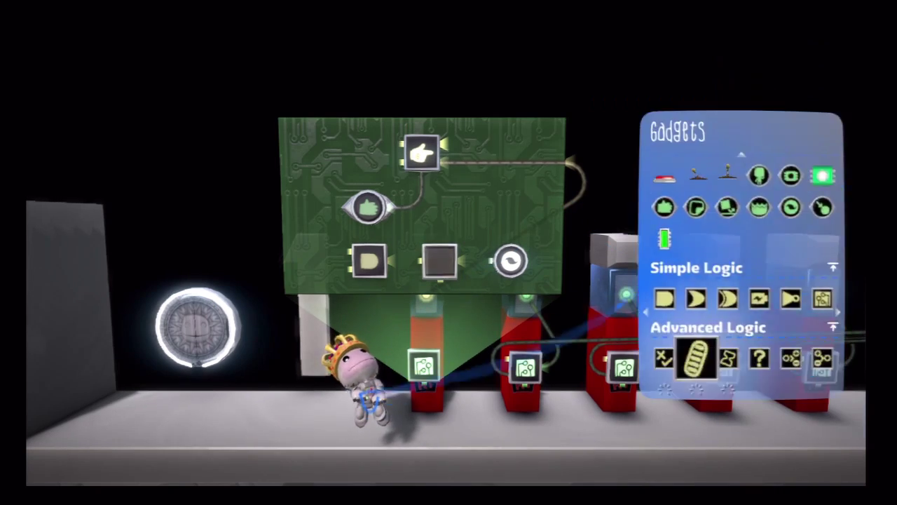
key(Escape)
click(436, 255)
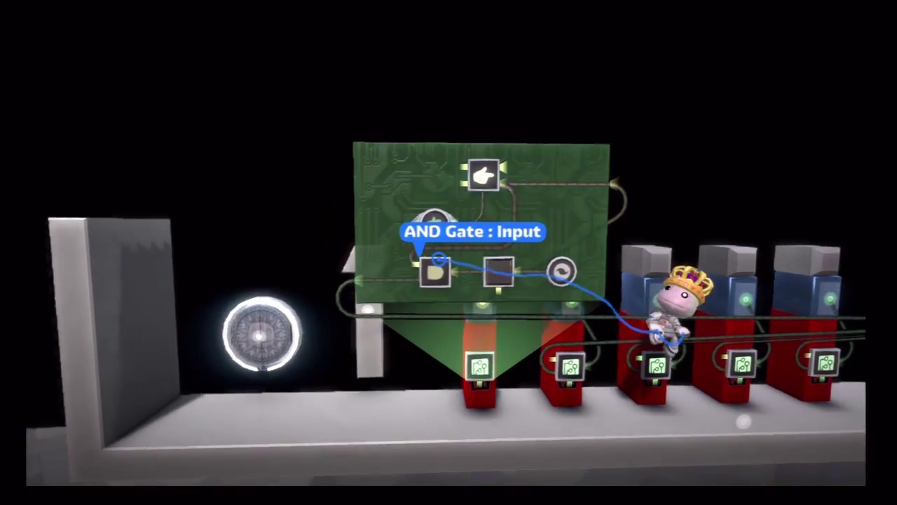
click(417, 261)
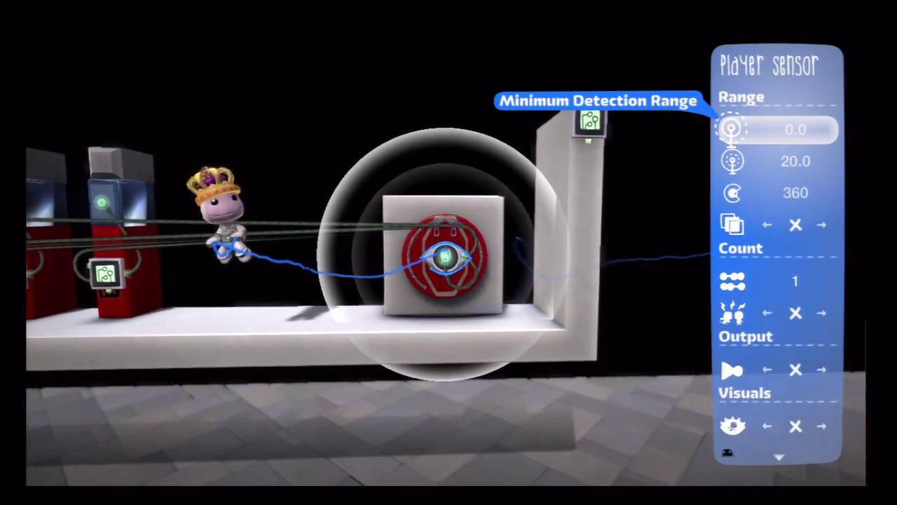
Set the Level Link badge beside the far wall to the published level Data Transfer
key(Escape)
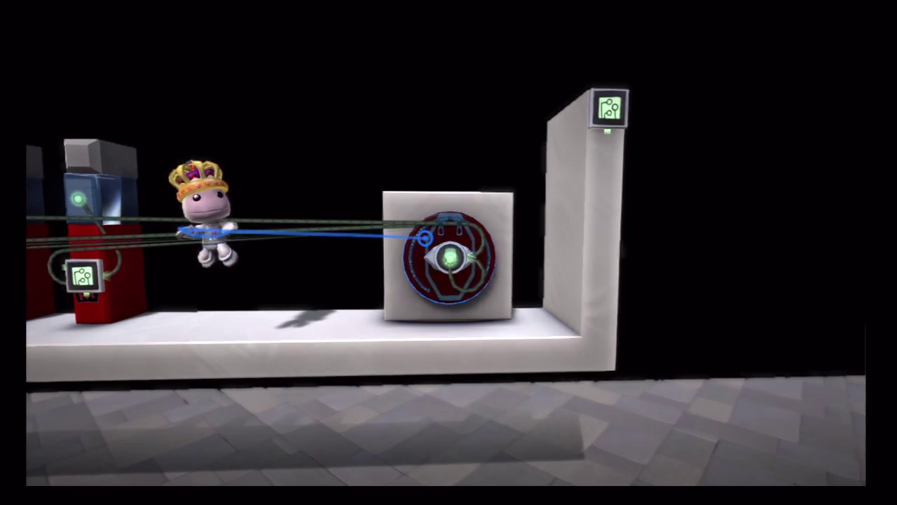
click(424, 236)
key(Return)
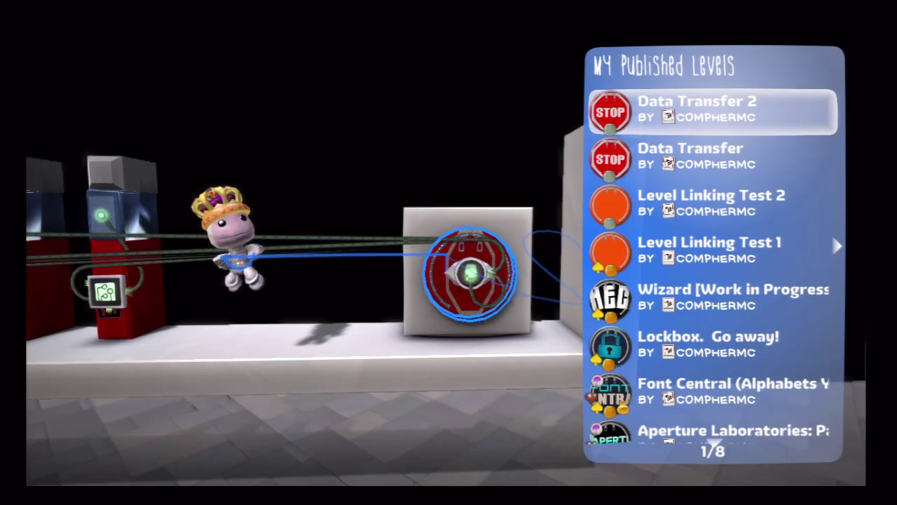
key(Down)
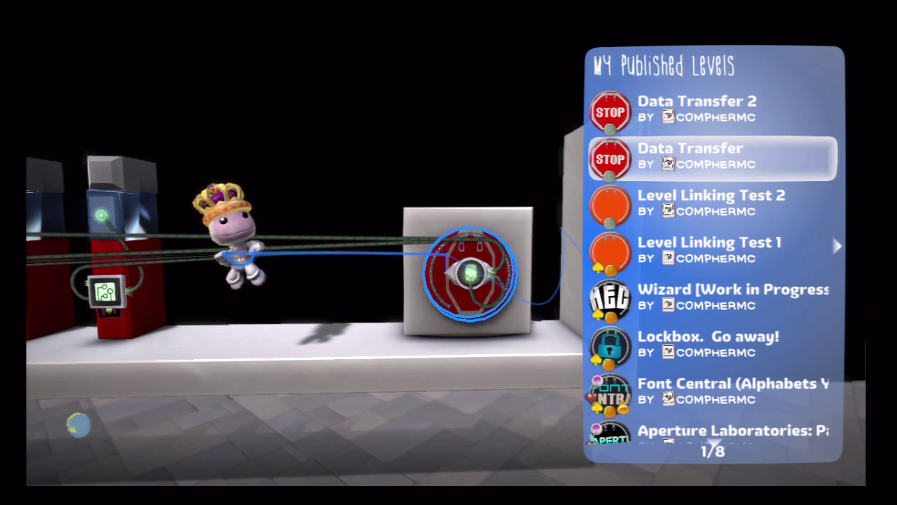
key(Return)
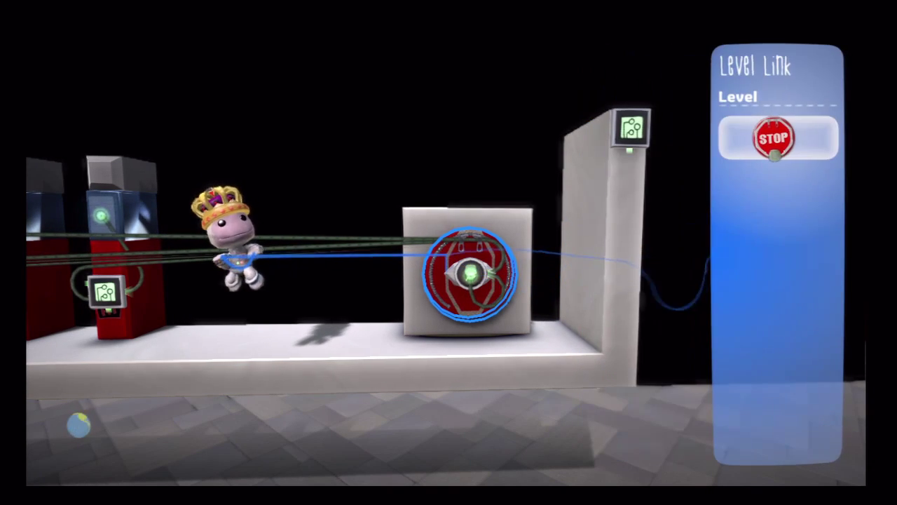
Test the first pillar's logic by activating its switch, walking to the Level Link badge, and checking the Counter and Score Giver
key(Escape)
key(Escape)
key(Left)
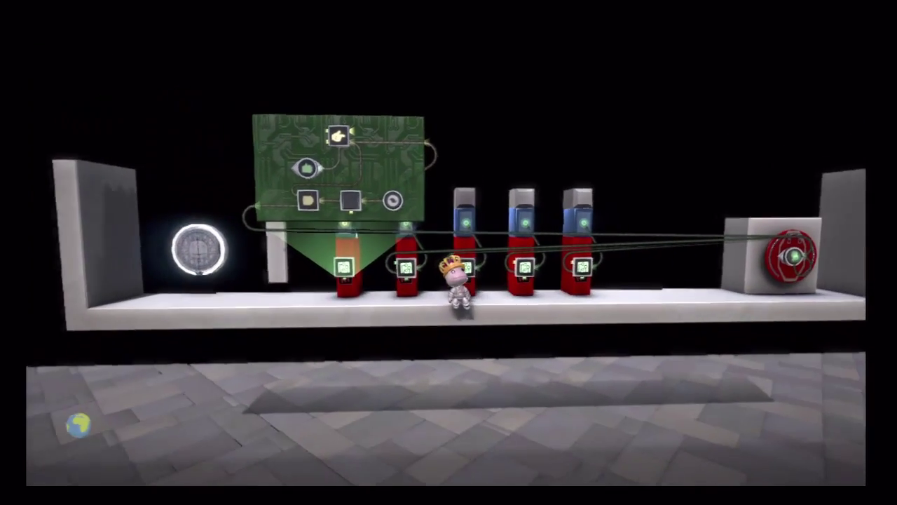
key(Left)
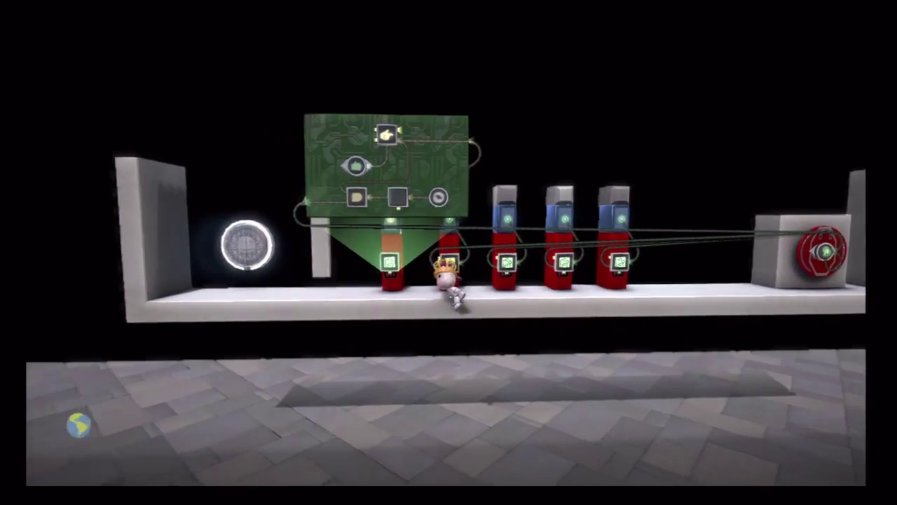
key(Right)
key(space)
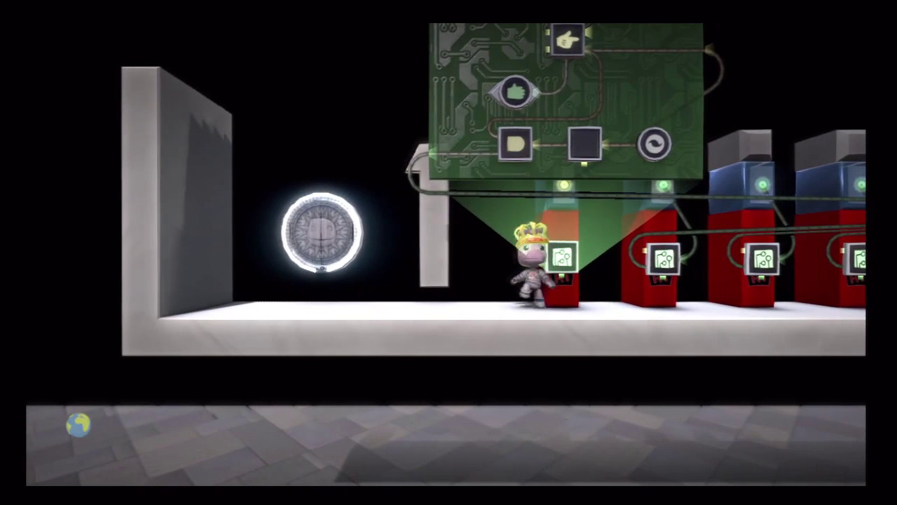
key(Right)
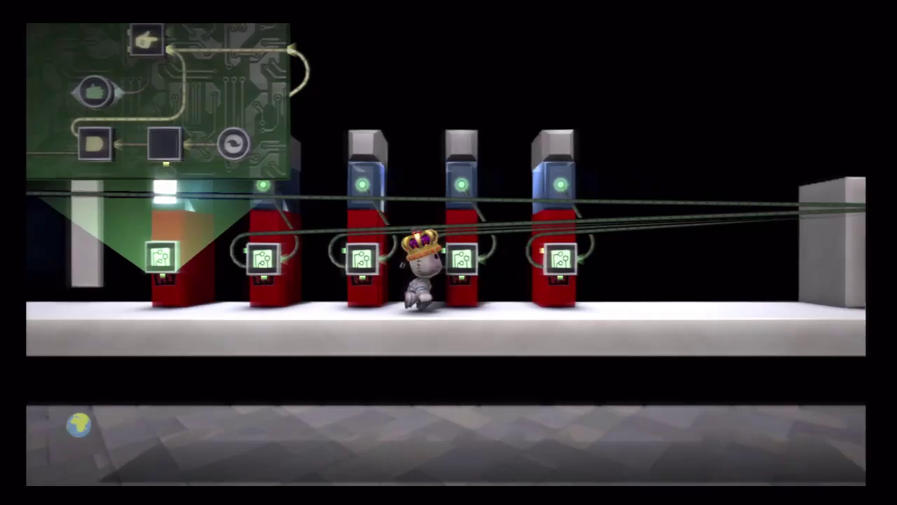
key(Right)
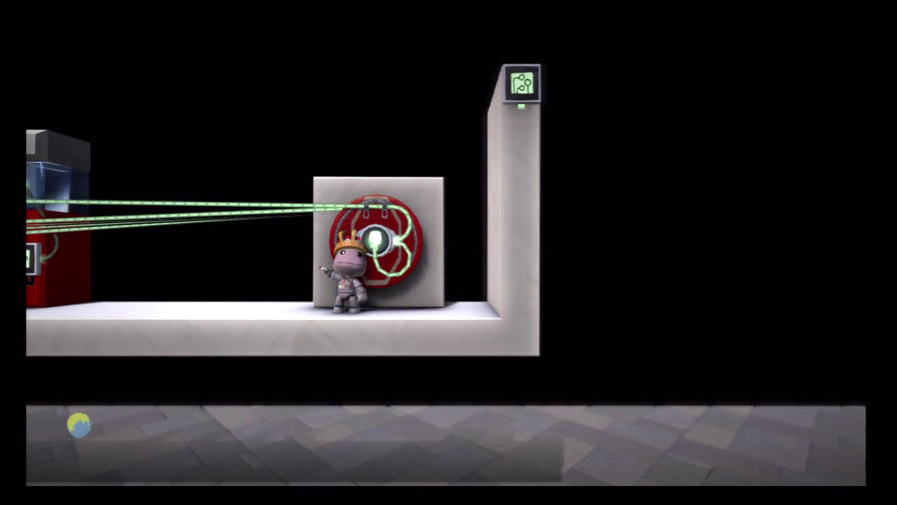
key(Left)
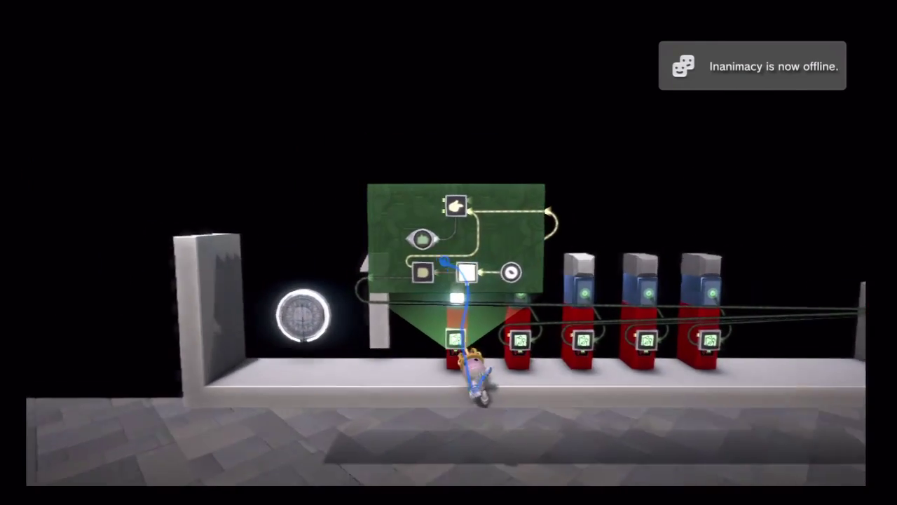
click(447, 258)
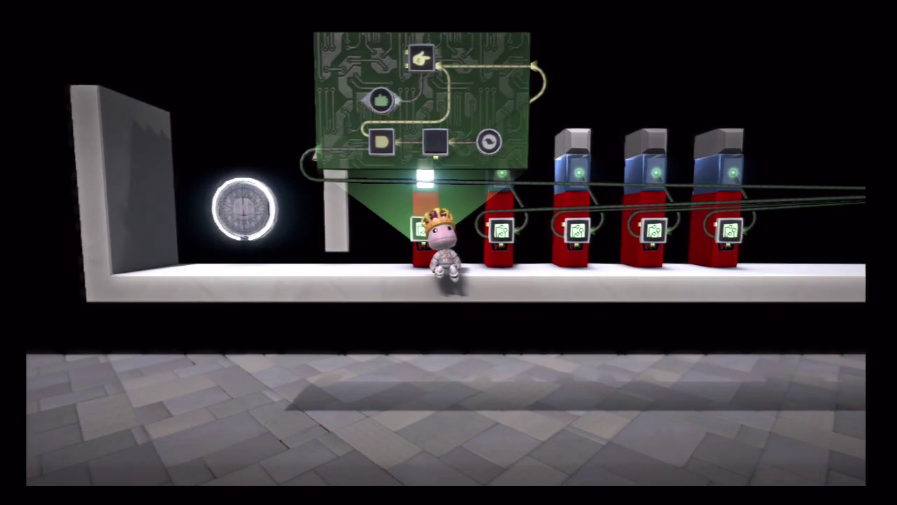
Check the Score Giver's settings on the first pillar's circuit board and close them
key(Left)
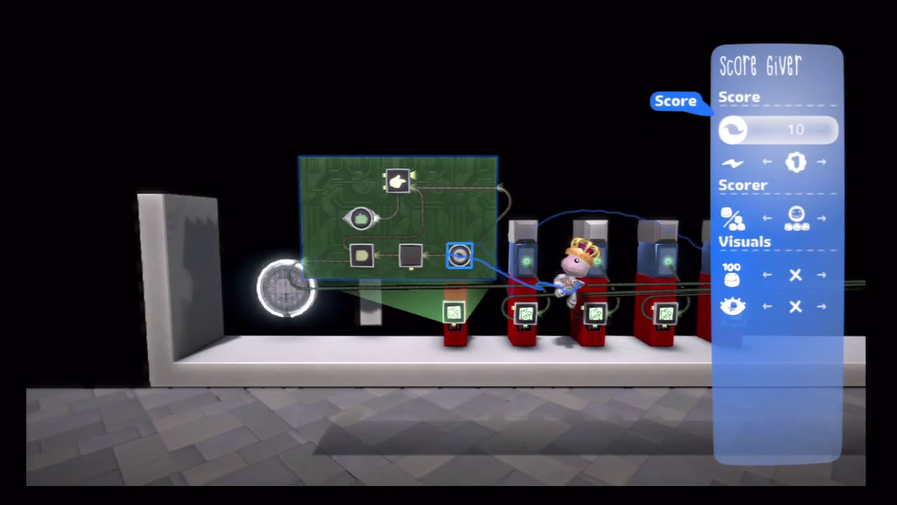
key(Escape)
click(488, 284)
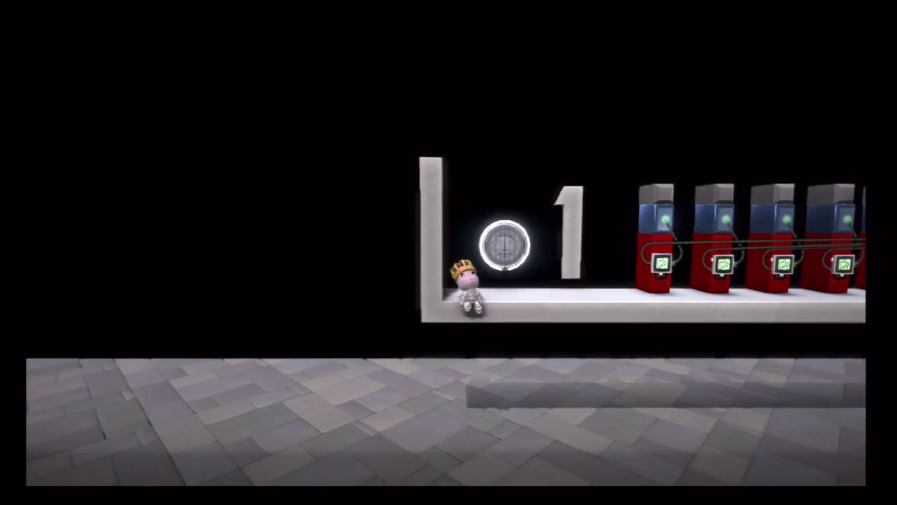
Place a Microchip on the end wall beside the entrance and open its circuit board
key(Return)
key(Up)
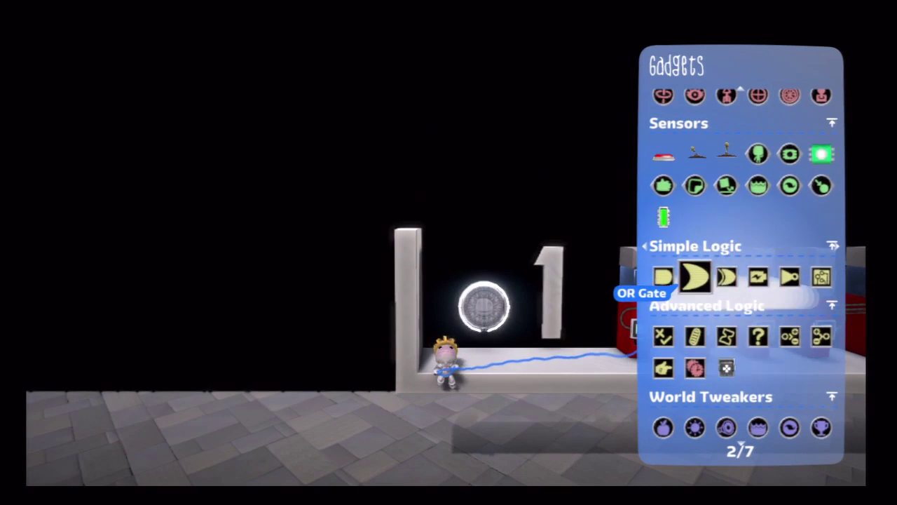
key(Right)
key(Right)
key(Right)
key(Right)
key(Return)
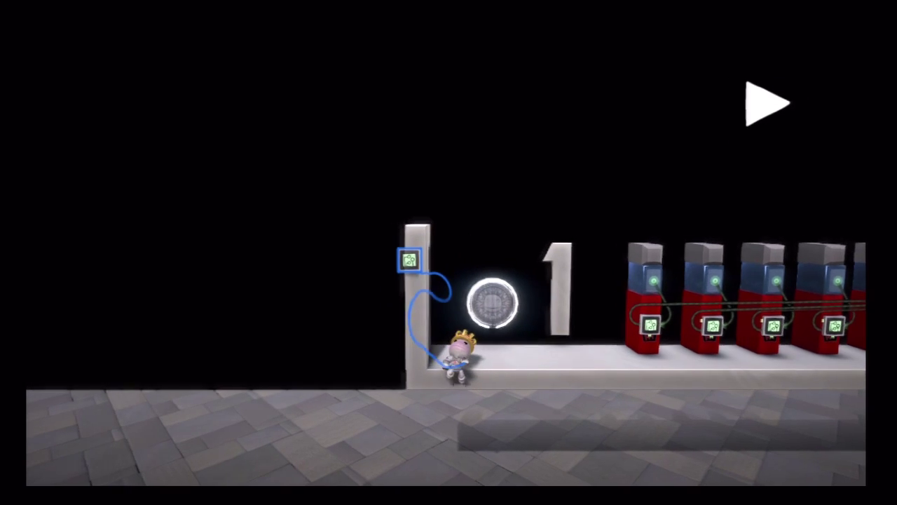
key(Right)
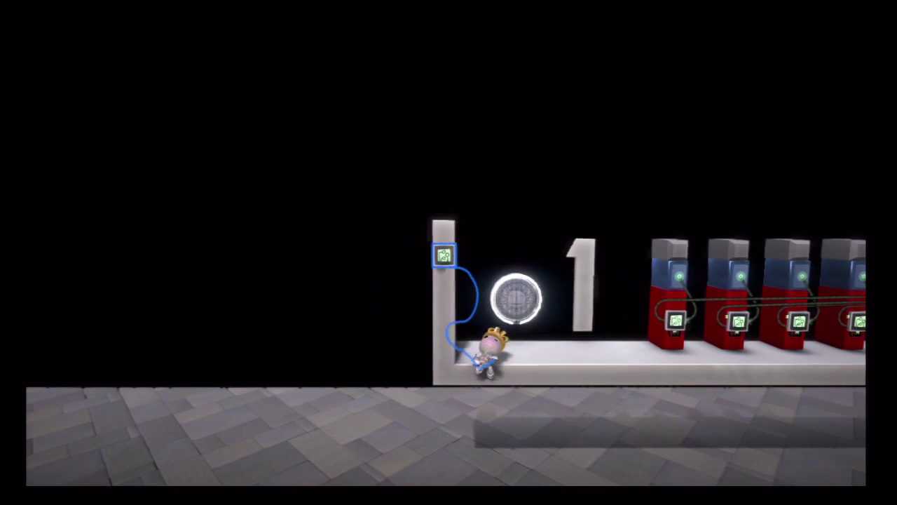
key(Return)
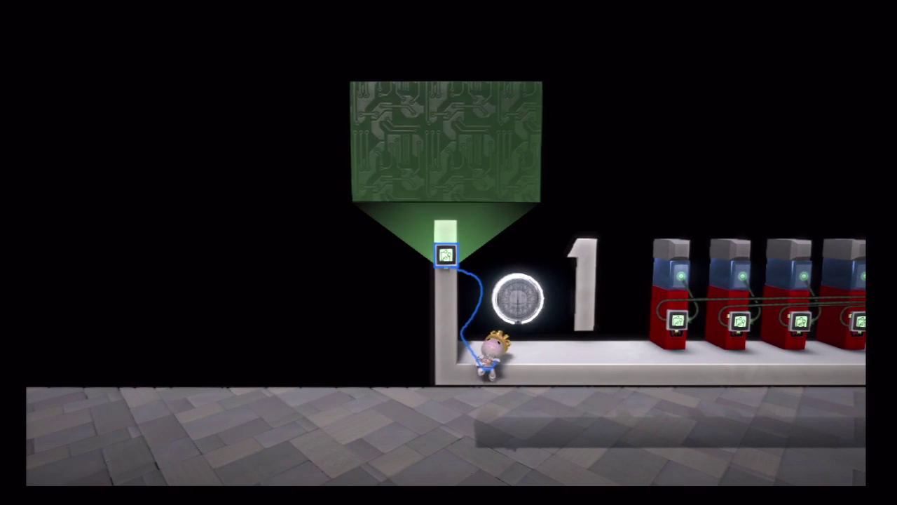
Place a Sequencer near the middle of the wall Microchip's circuit board and open its timeline
key(Tab)
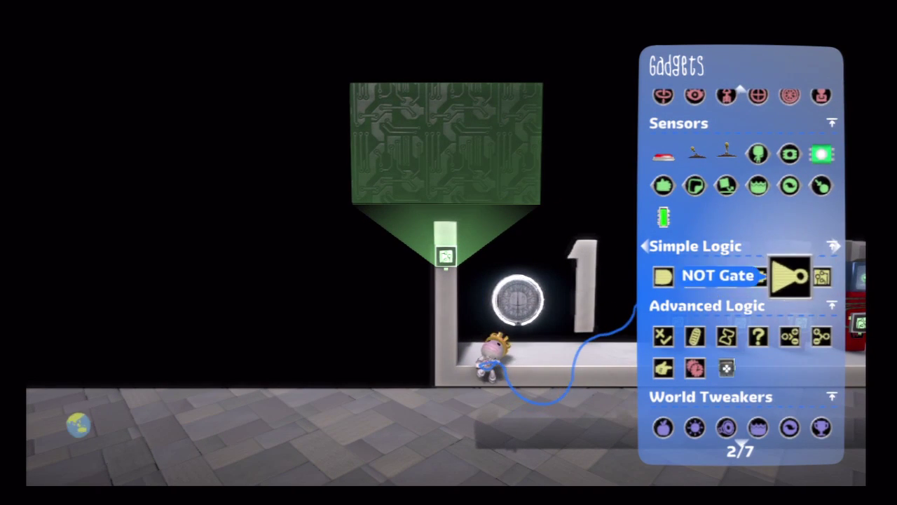
key(Down)
key(Down)
key(Left)
key(Return)
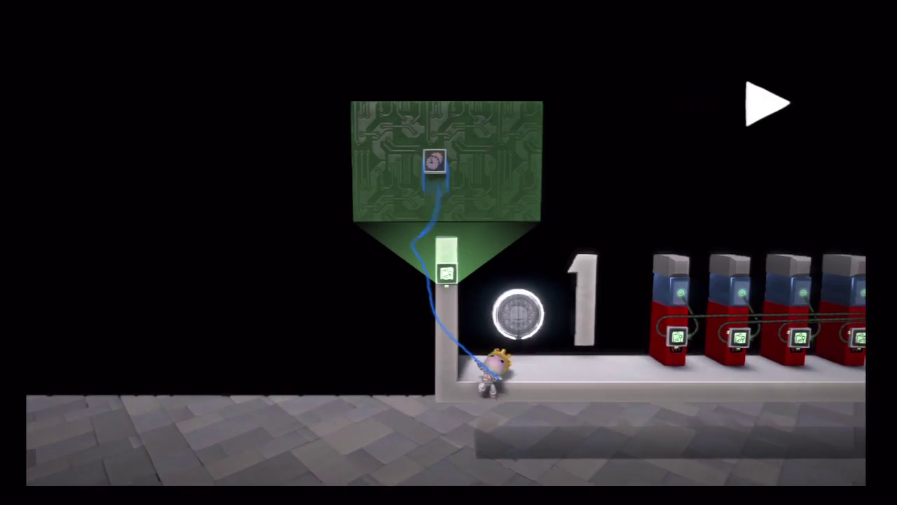
key(Return)
key(Return)
Resize the Sequencer's board to three strips wide and increase its height
key(Tab)
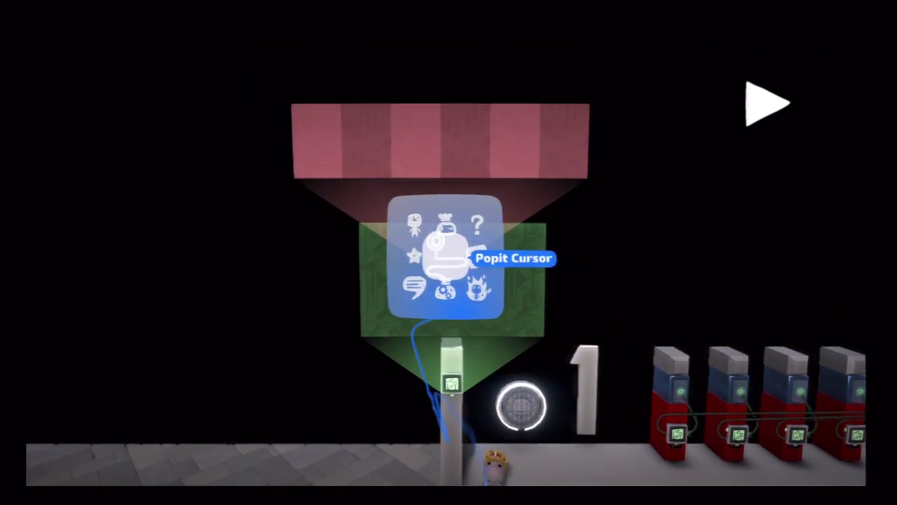
key(Escape)
key(Up)
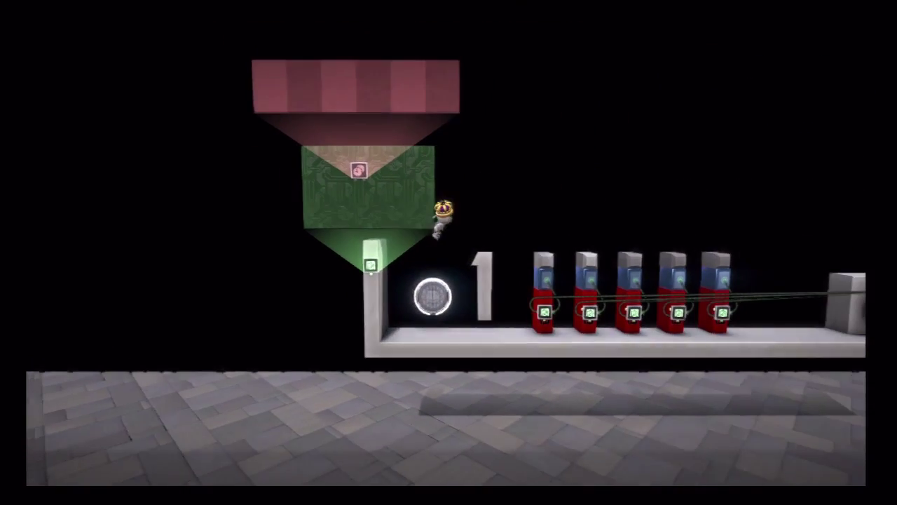
key(Right)
key(Down)
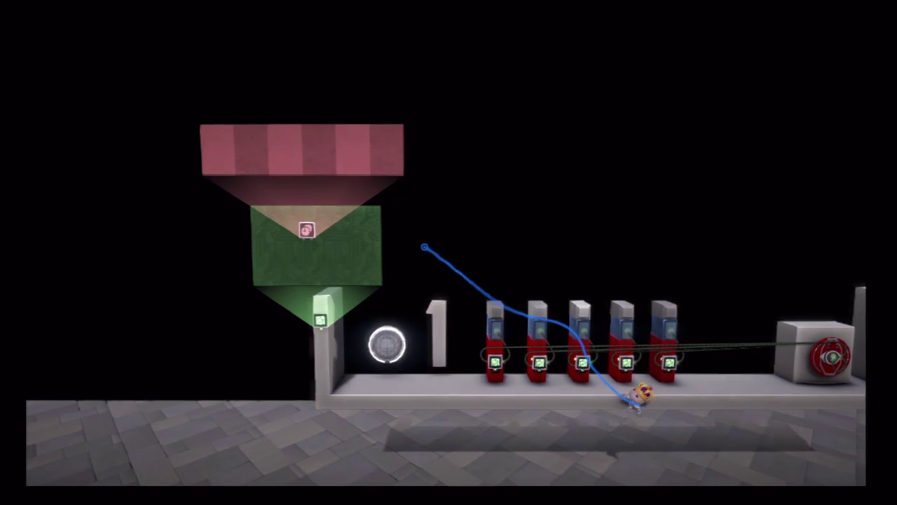
drag(451, 238, 436, 266)
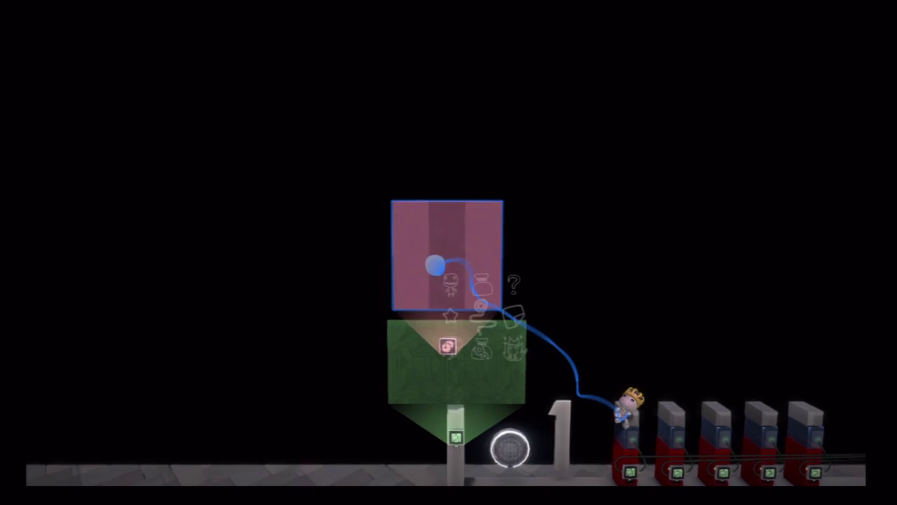
Place a Score Sensor in the upper-left corner of the Sequencer's board
key(Return)
key(Up)
key(Up)
key(Up)
key(Up)
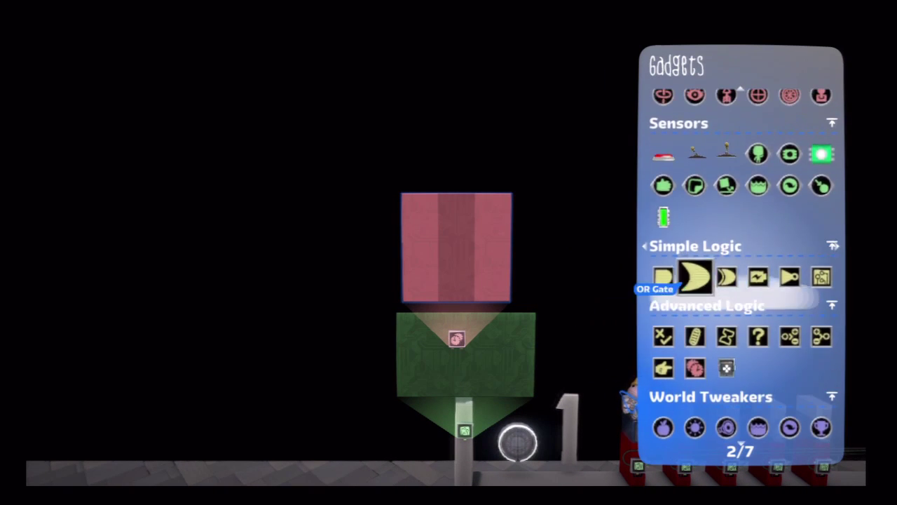
key(Down)
key(Up)
key(Right)
key(Right)
key(Right)
key(Right)
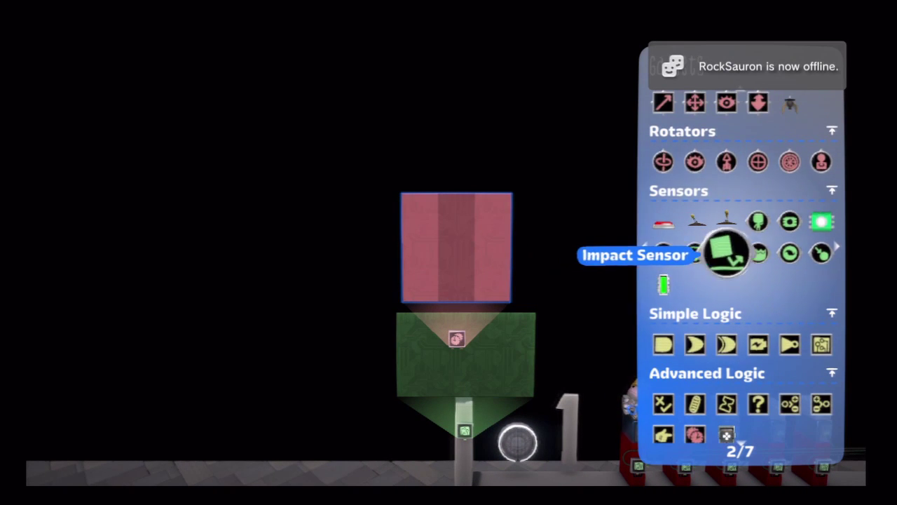
key(Right)
key(Return)
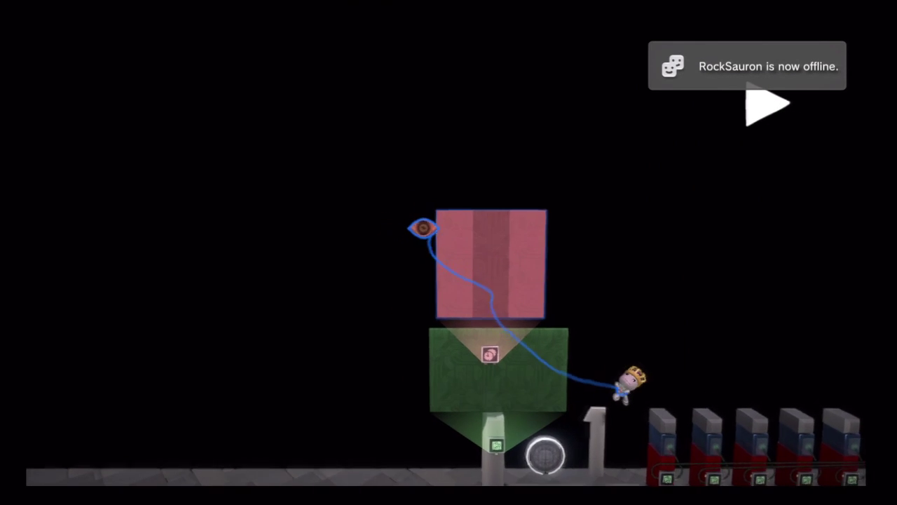
key(Return)
Add four more Score Sensors diagonally down the Sequencer and set the last one's target score to 160
key(Escape)
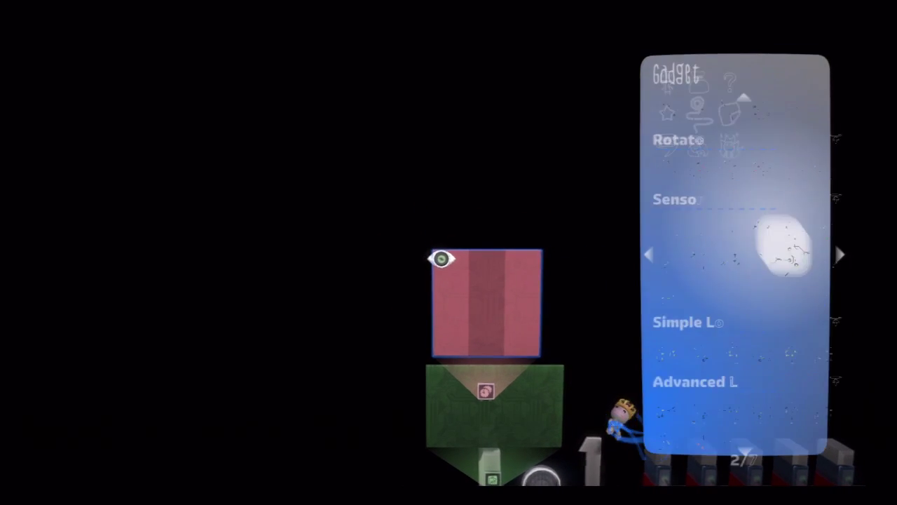
key(Escape)
key(Return)
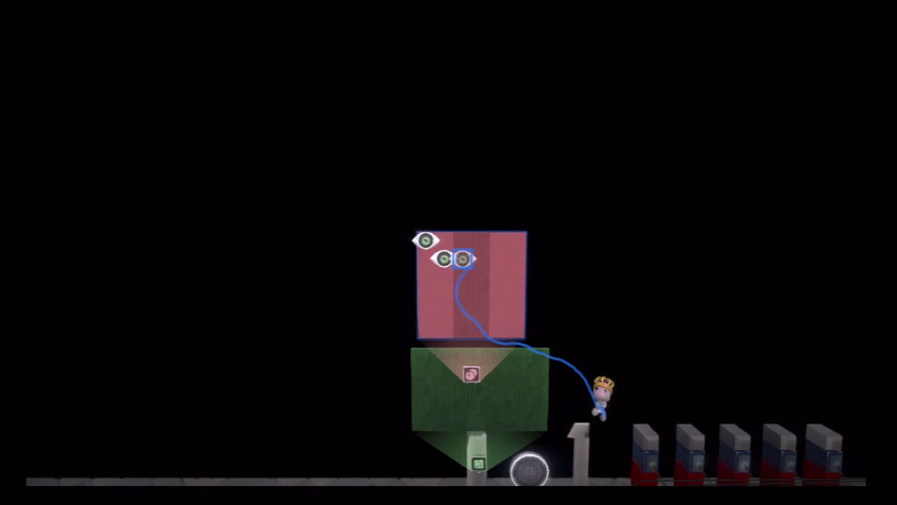
key(Return)
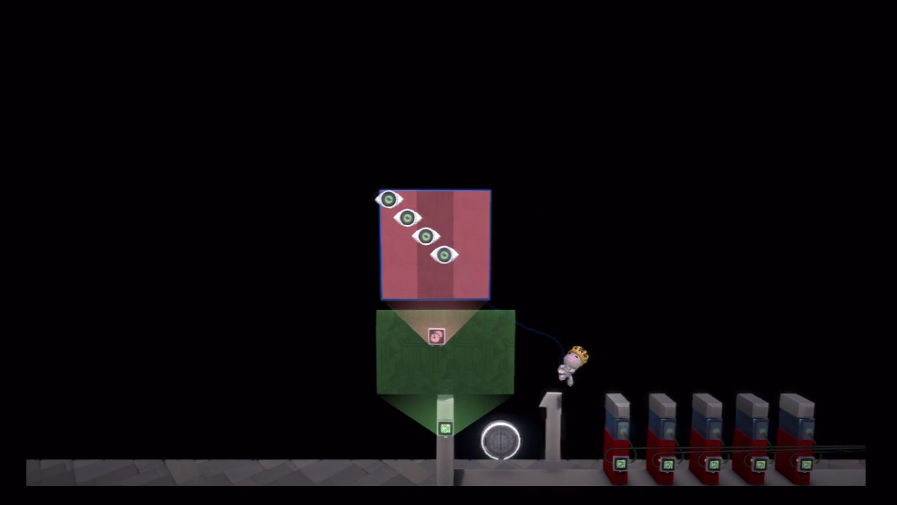
key(Return)
key(Return)
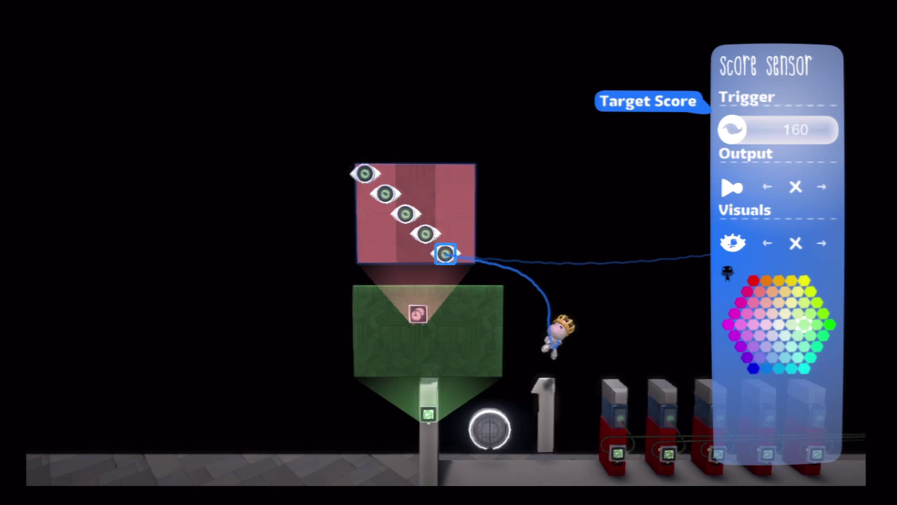
key(Escape)
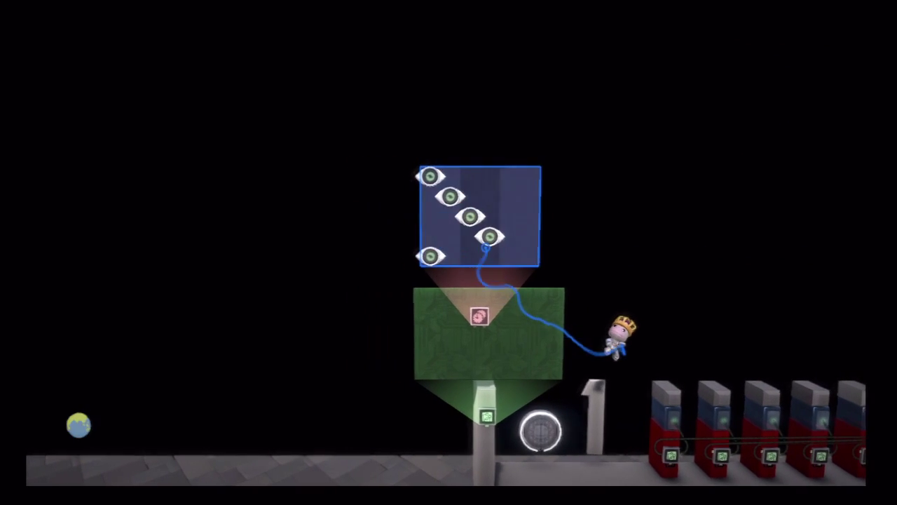
Rearrange the five Score Sensors into a rising diagonal and move the Sequencer to the circuit board's upper-left area
drag(456, 244, 424, 253)
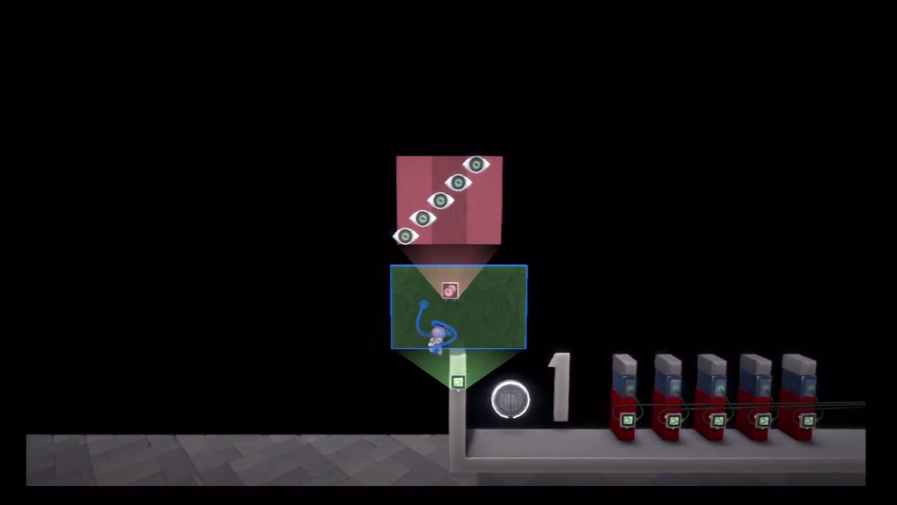
drag(445, 252, 426, 250)
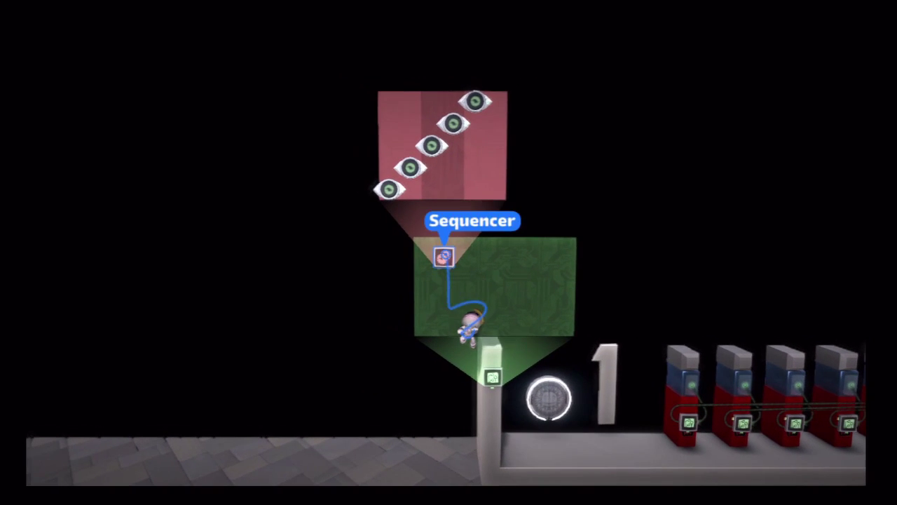
key(Escape)
Place a Score Giver in the upper-right area of the wall Microchip's circuit board
key(Return)
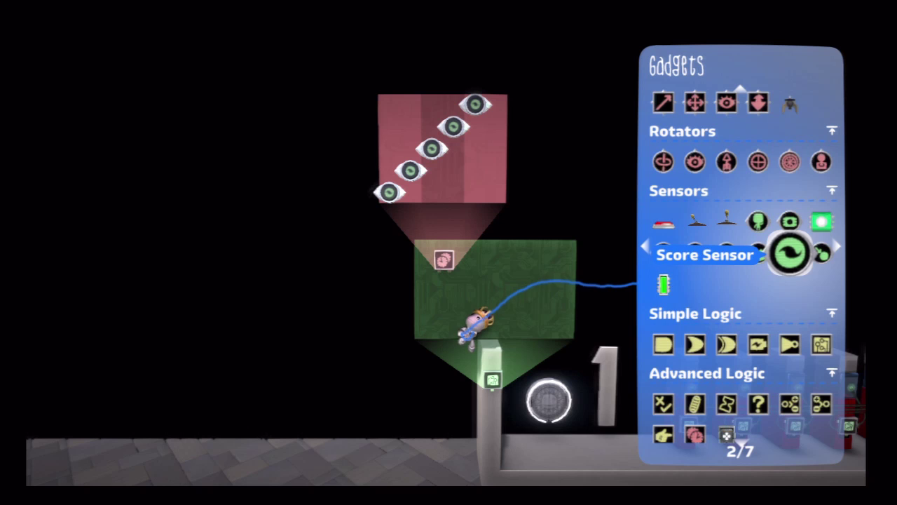
key(Down)
key(Down)
key(Down)
key(Down)
key(Down)
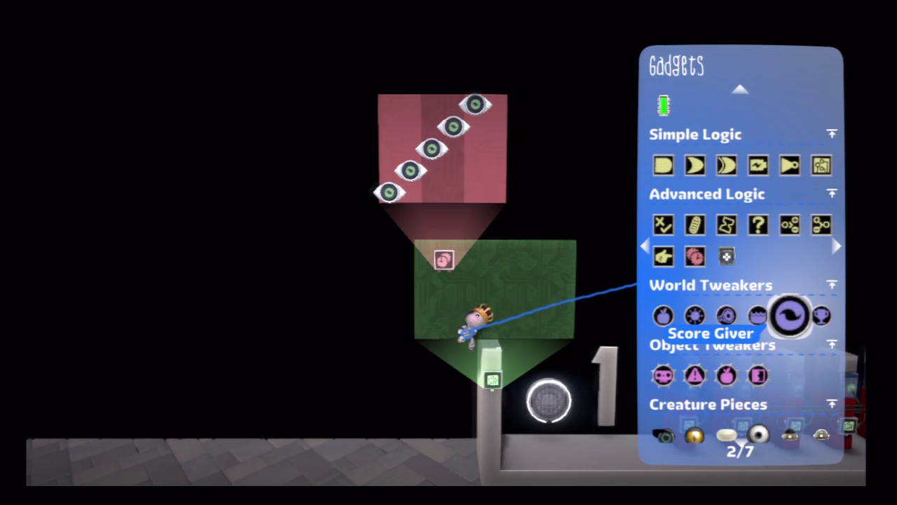
key(Up)
key(Up)
key(Up)
key(Up)
key(Up)
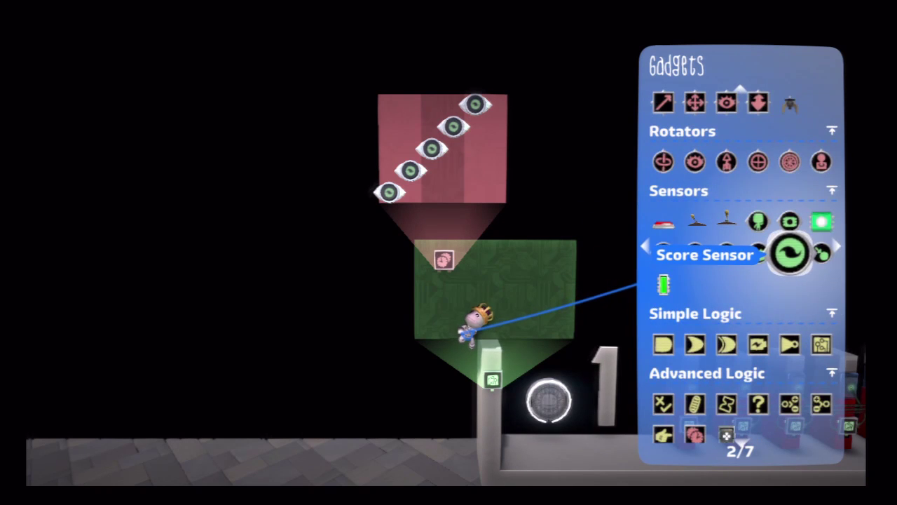
key(Down)
key(Down)
key(Down)
key(Down)
key(Down)
key(Down)
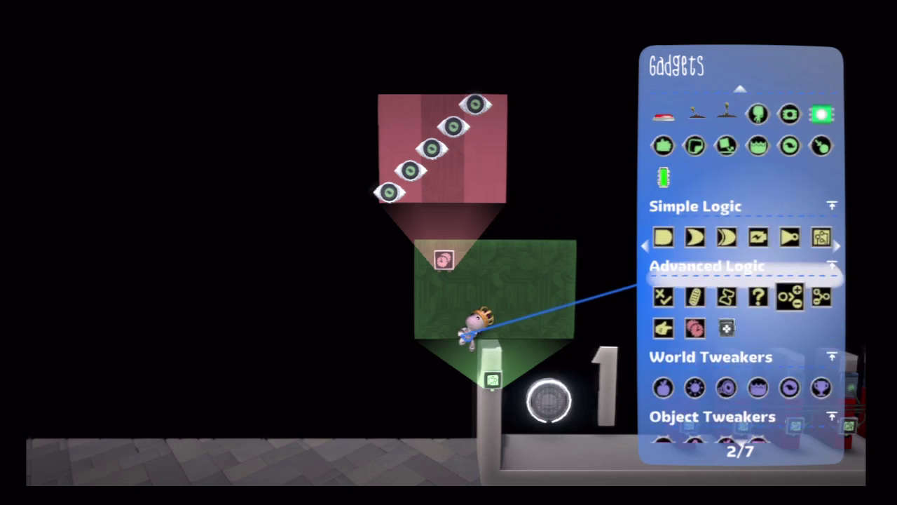
key(Up)
key(Right)
key(Right)
key(Left)
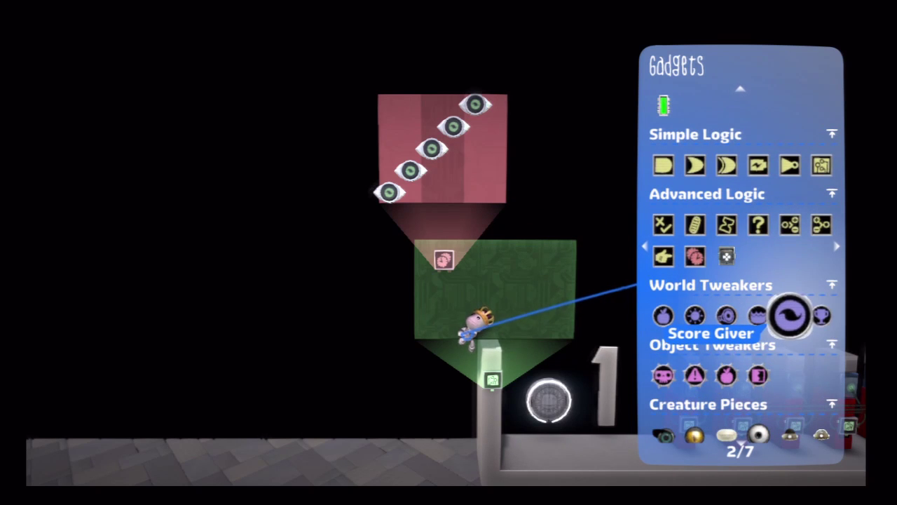
key(Return)
key(Right)
key(Return)
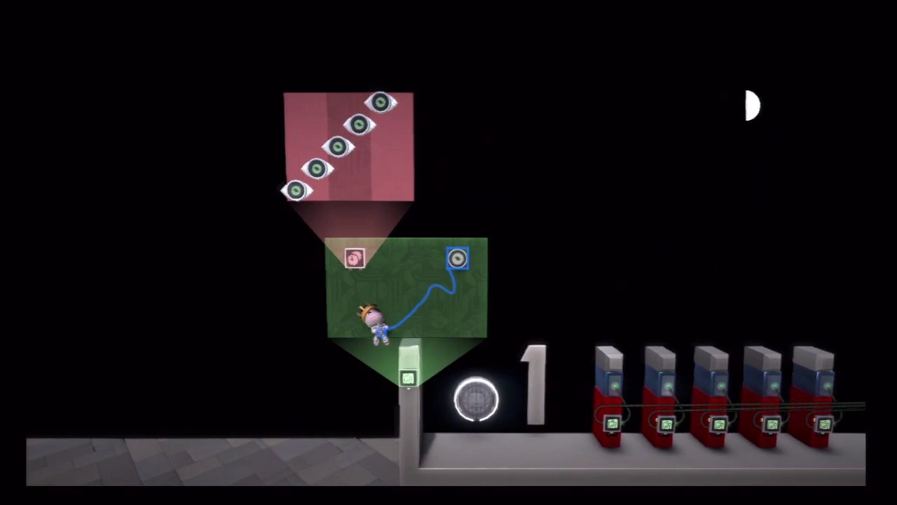
Enlarge the wall Microchip's circuit board and place a second Score Giver directly below the first
key(Escape)
key(Escape)
key(Return)
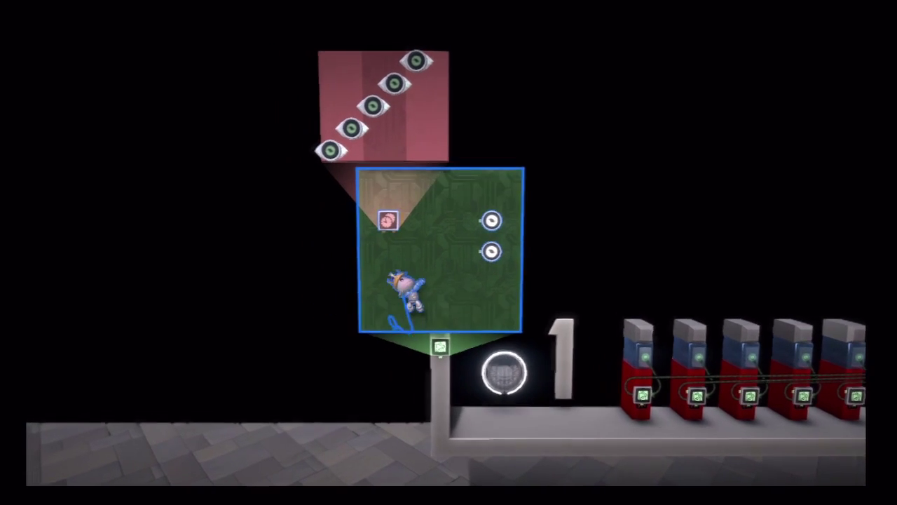
drag(435, 288, 446, 238)
right_click(446, 263)
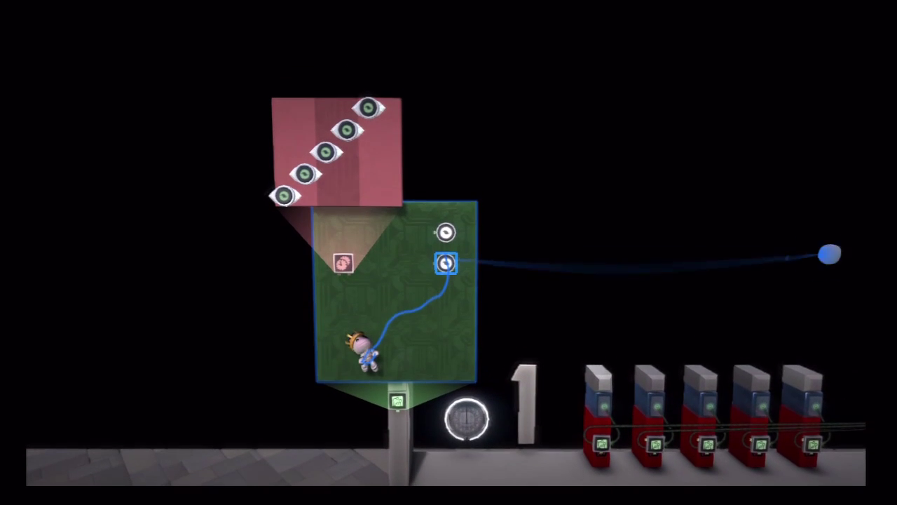
key(Return)
key(Escape)
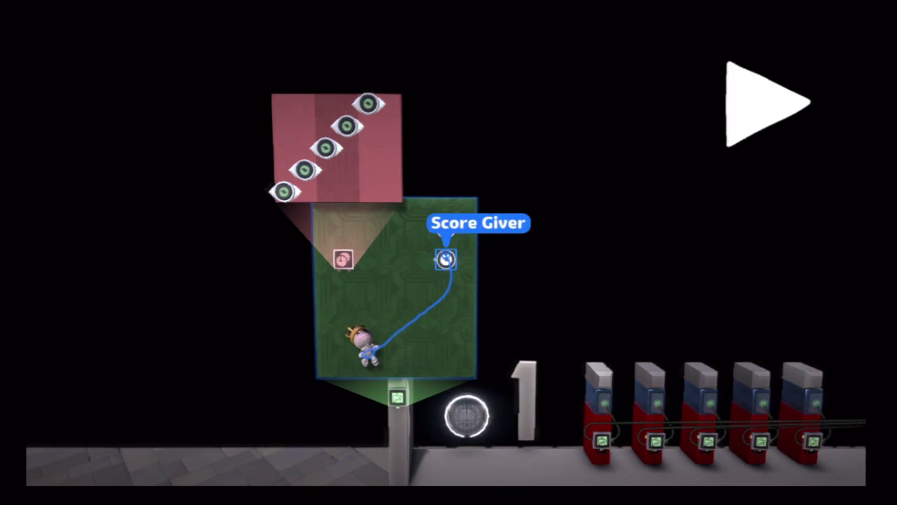
Add three more Score Givers down the same column and set the last one's score to -160
key(Return)
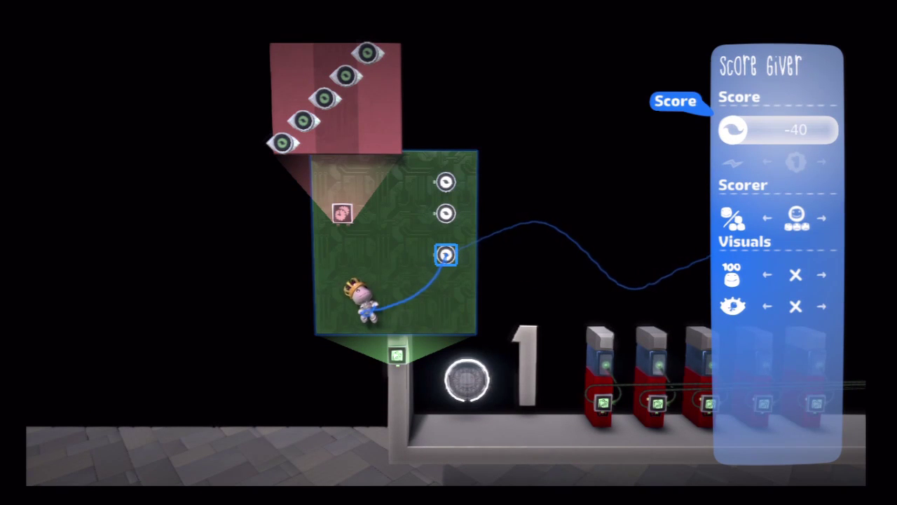
key(Escape)
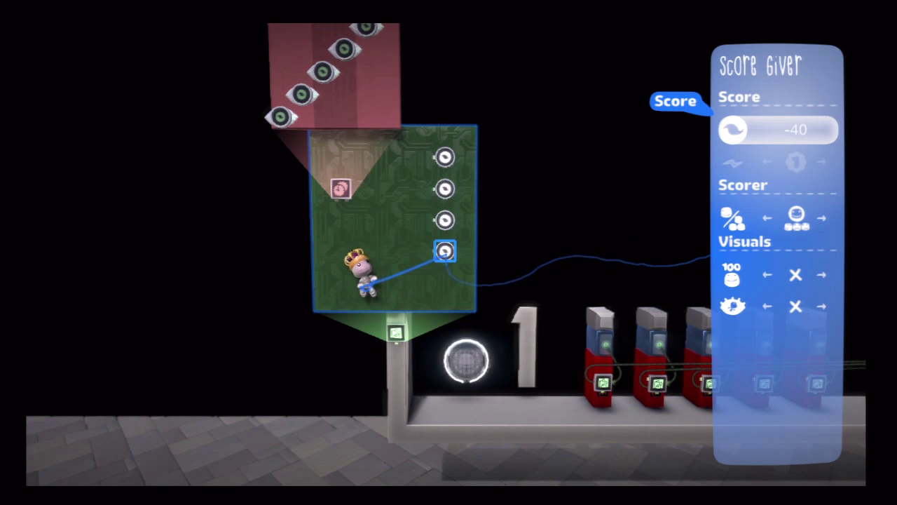
key(Escape)
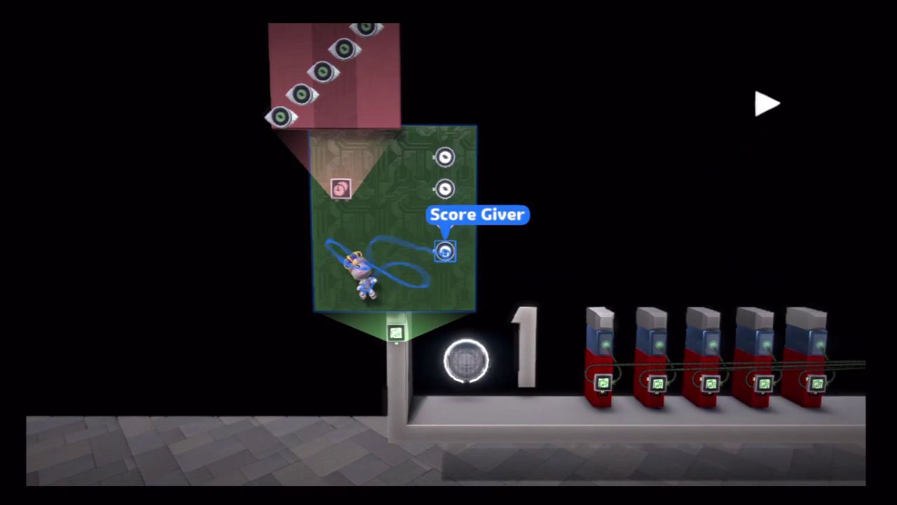
key(Return)
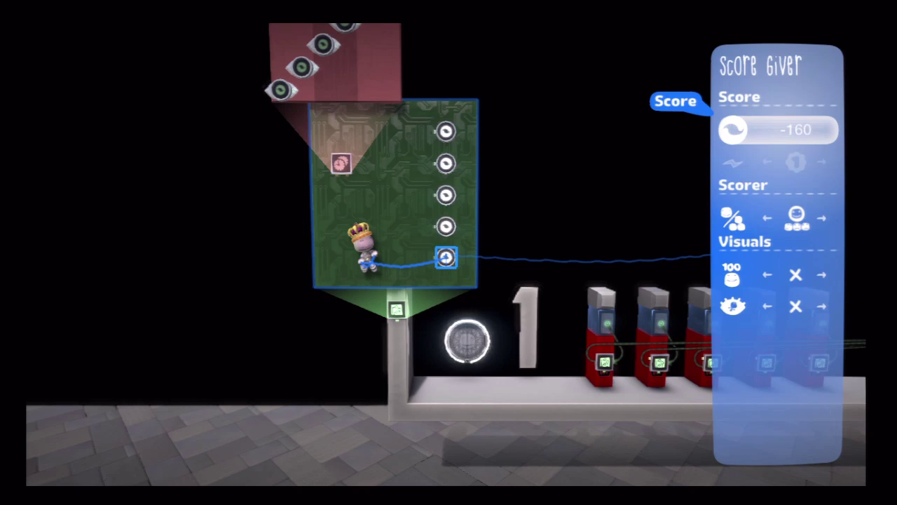
key(Escape)
key(space)
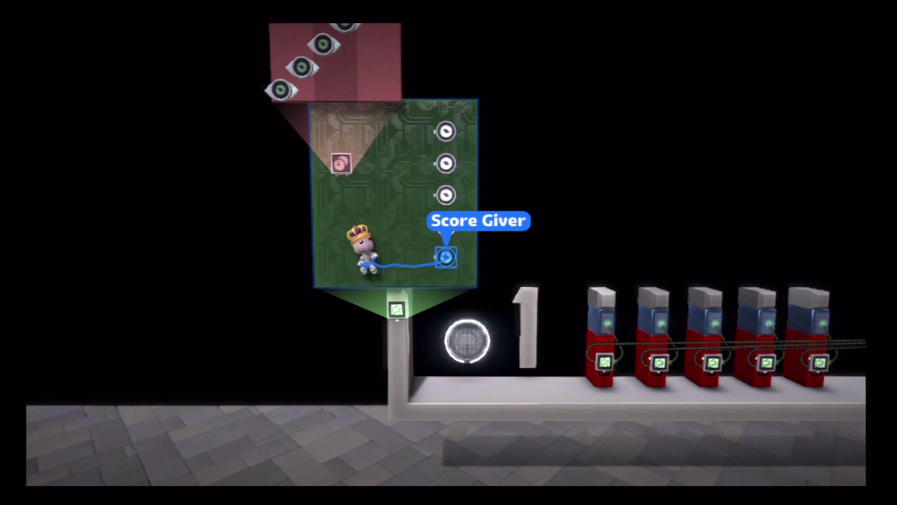
click(446, 257)
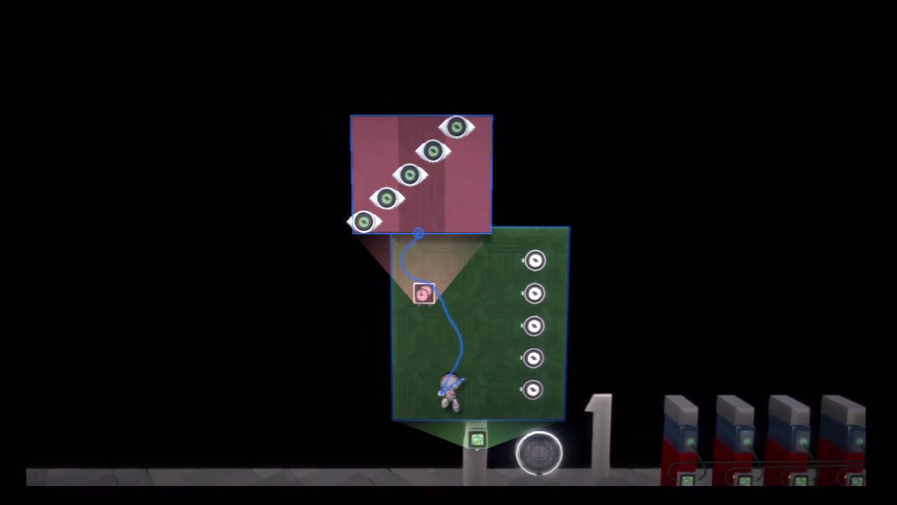
Wire the five Score Sensor outputs through the Sequencer to the Score Givers and to the Microchips on the five red blocks
click(423, 250)
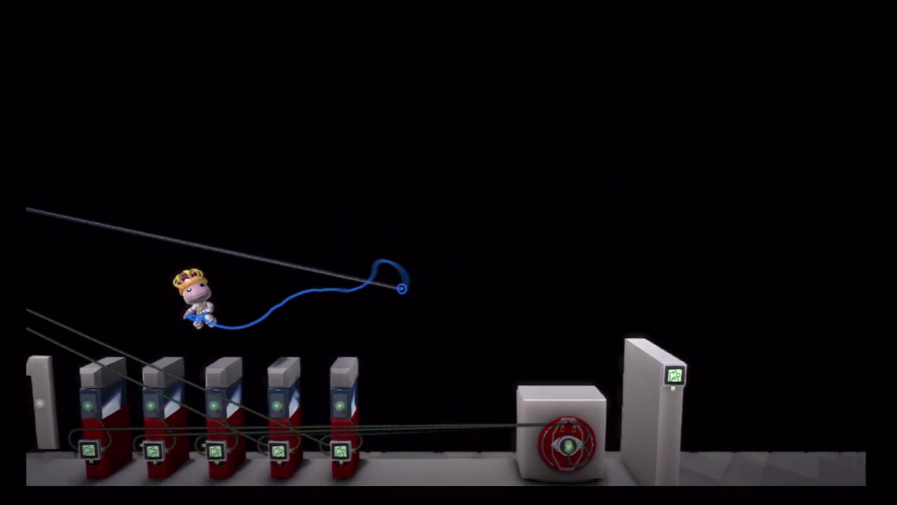
click(402, 289)
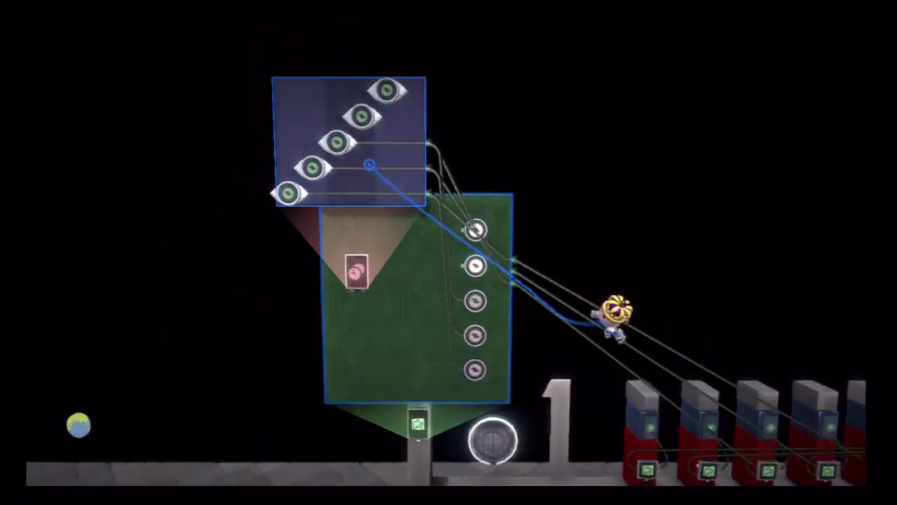
right_click(436, 256)
key(Escape)
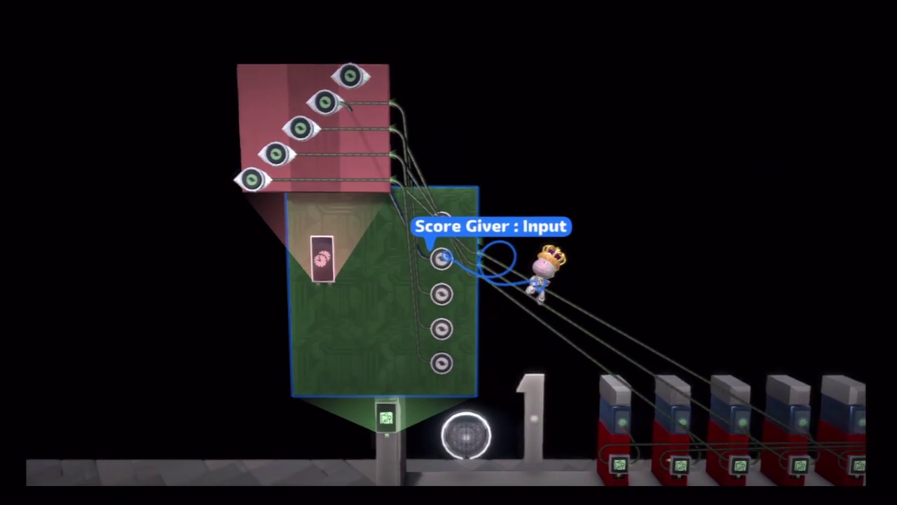
click(820, 254)
key(Escape)
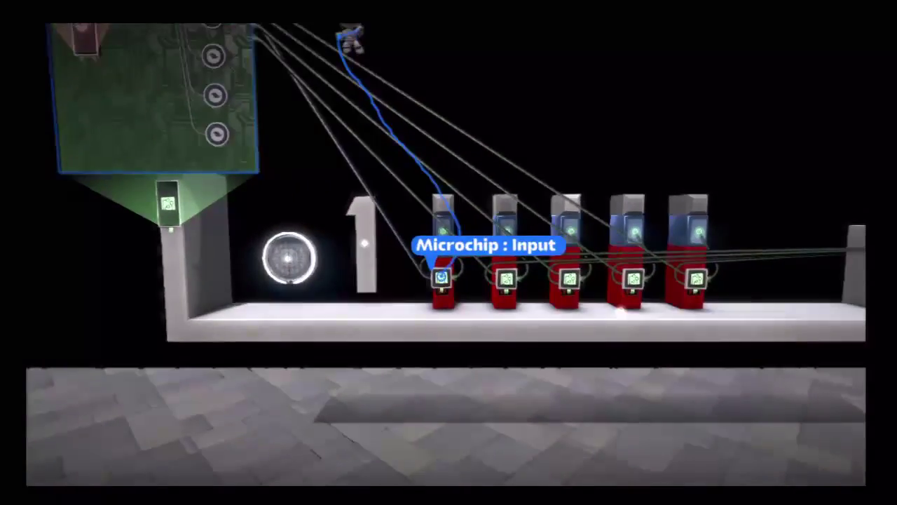
click(441, 277)
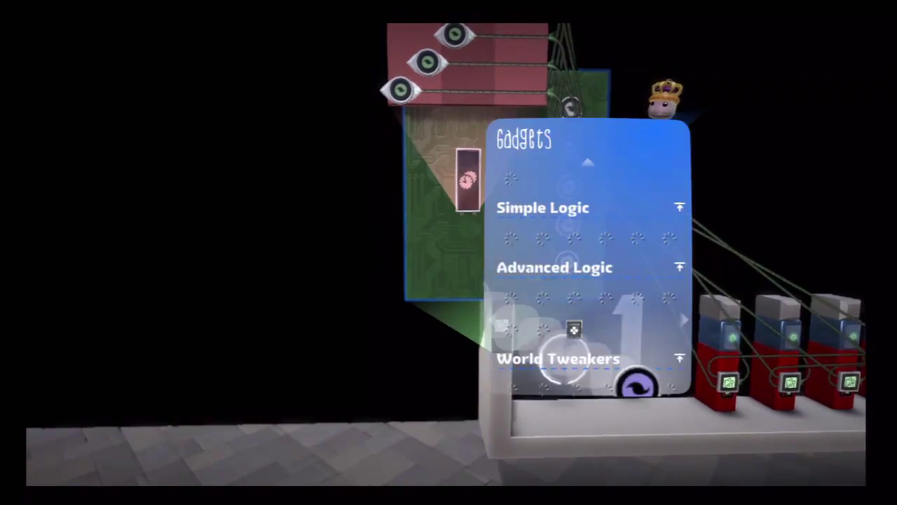
Place a Timer on the circuit board below the Sequencer
key(Up)
key(Up)
key(Up)
key(Up)
key(Up)
key(Up)
key(Up)
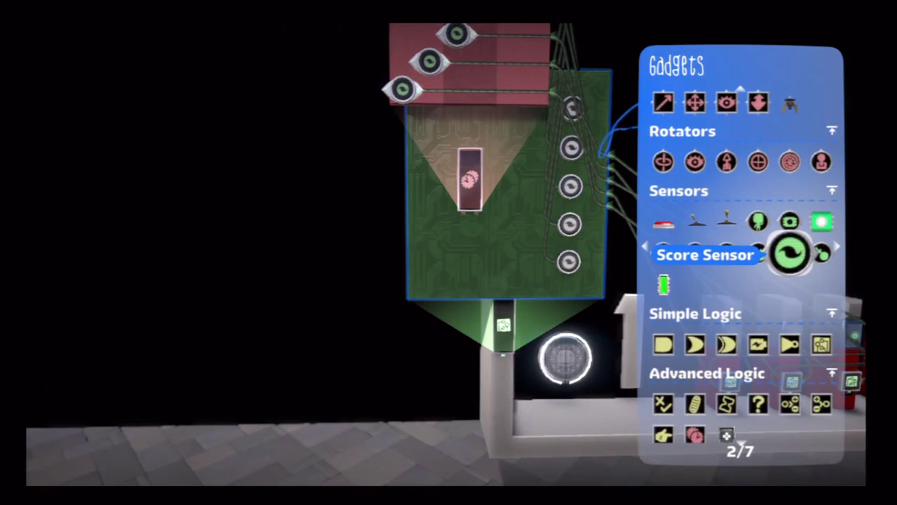
key(Down)
key(Down)
key(Down)
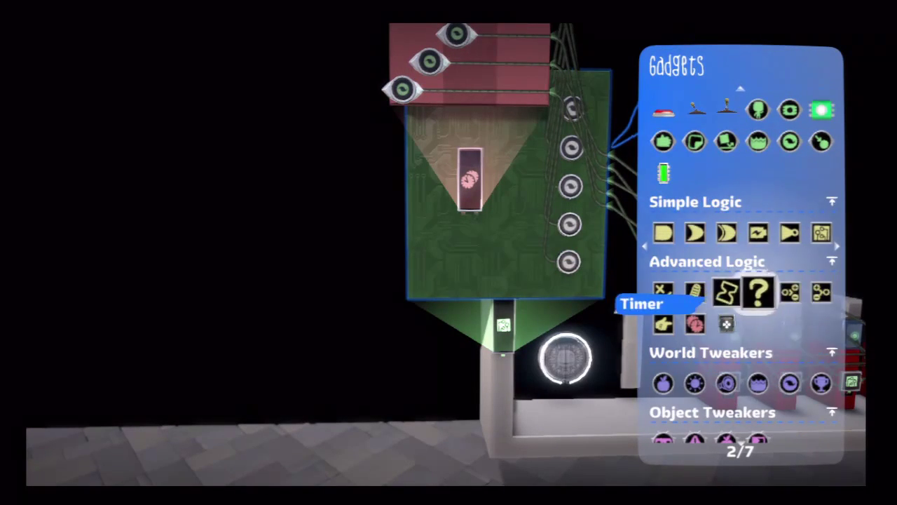
key(Return)
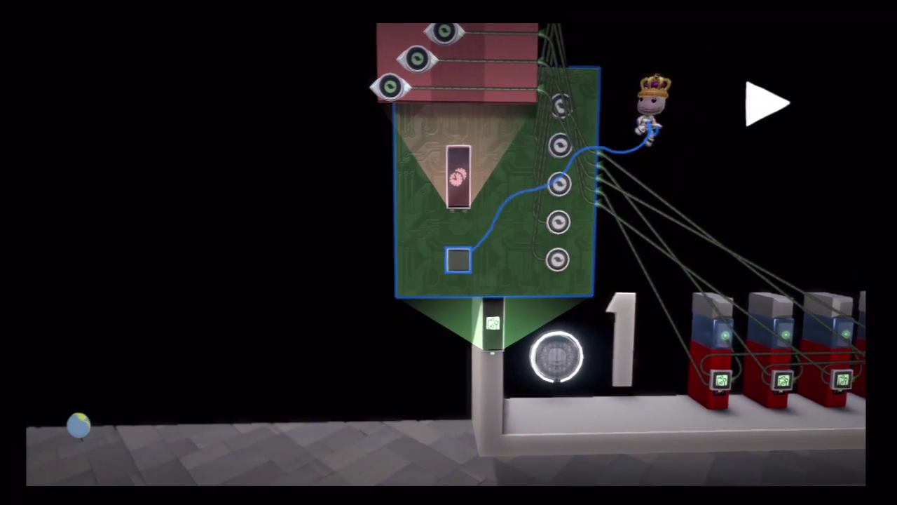
key(Return)
Set the Timer's target time to 0.5 s and its current time to 0.0 s
key(Return)
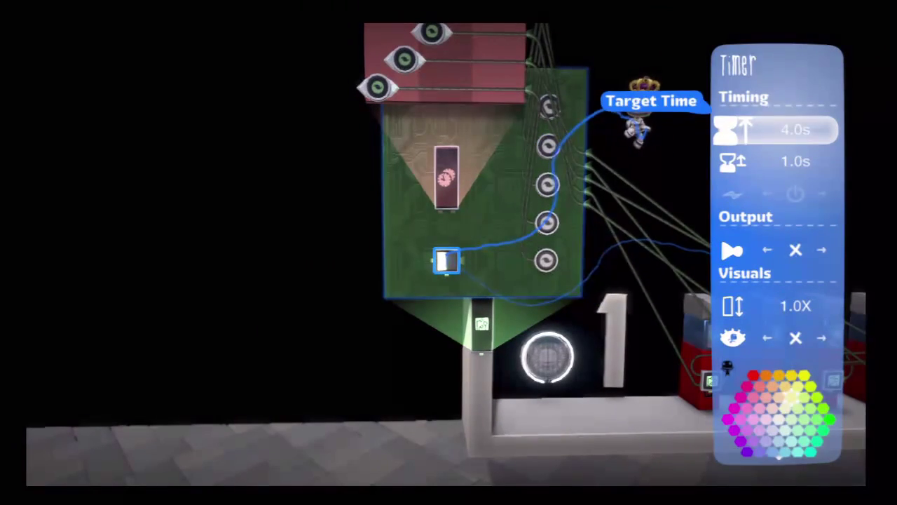
key(Down)
key(Up)
key(Escape)
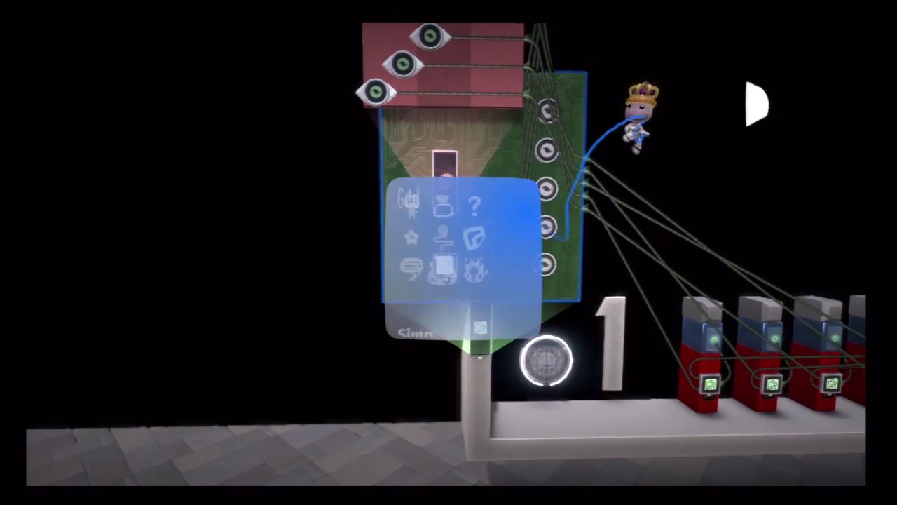
Place a Player Sensor on the circuit board beside the Timer's input
key(Up)
key(Up)
key(Up)
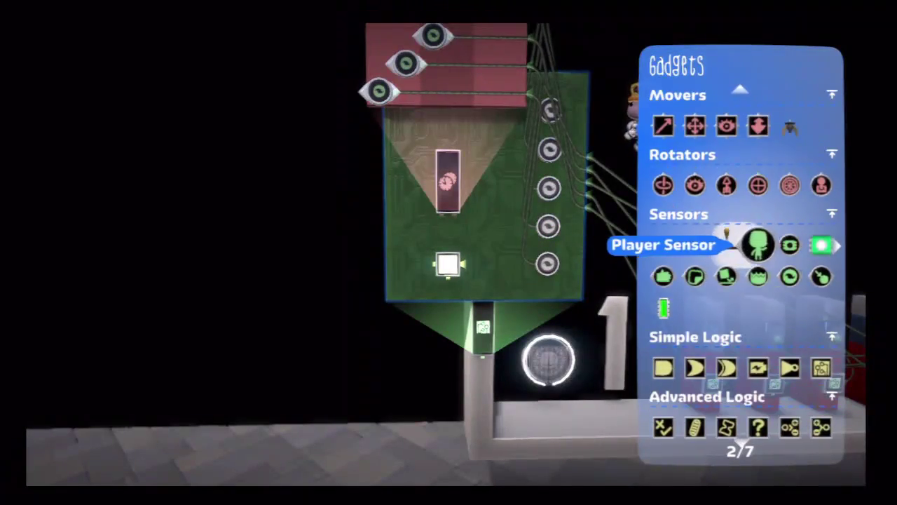
key(Return)
click(446, 252)
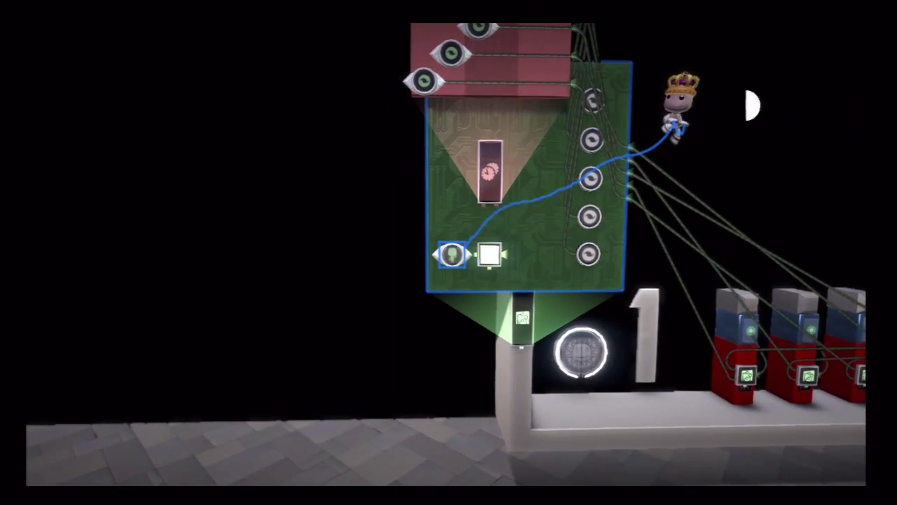
Set the Player Sensor's maximum detection range to 50.0
key(Escape)
click(448, 255)
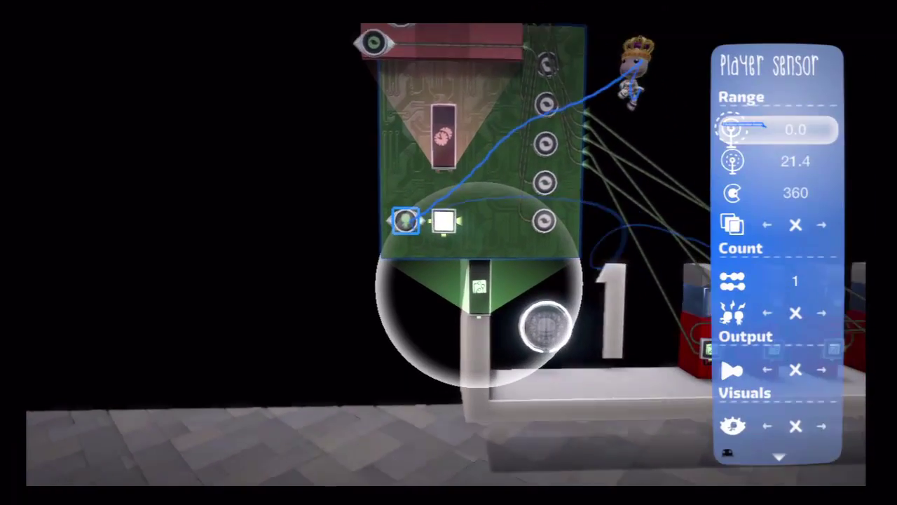
key(Down)
key(Right)
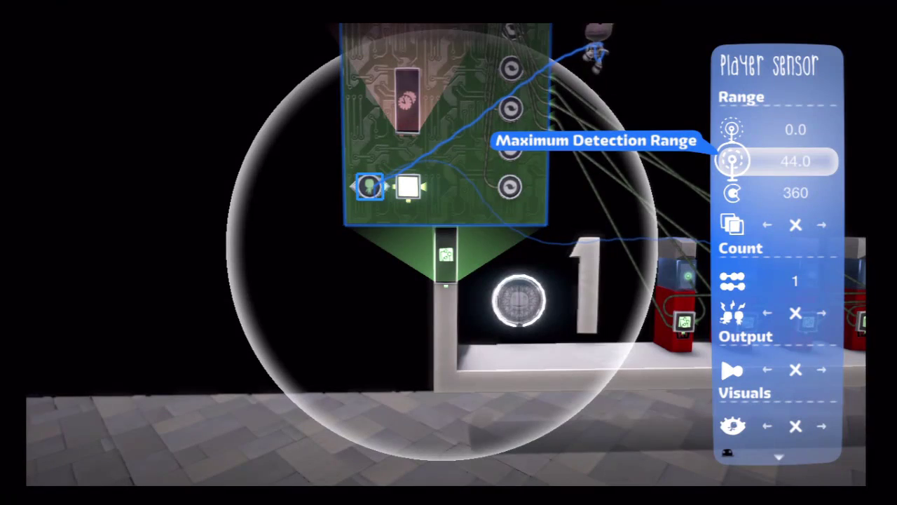
key(Right)
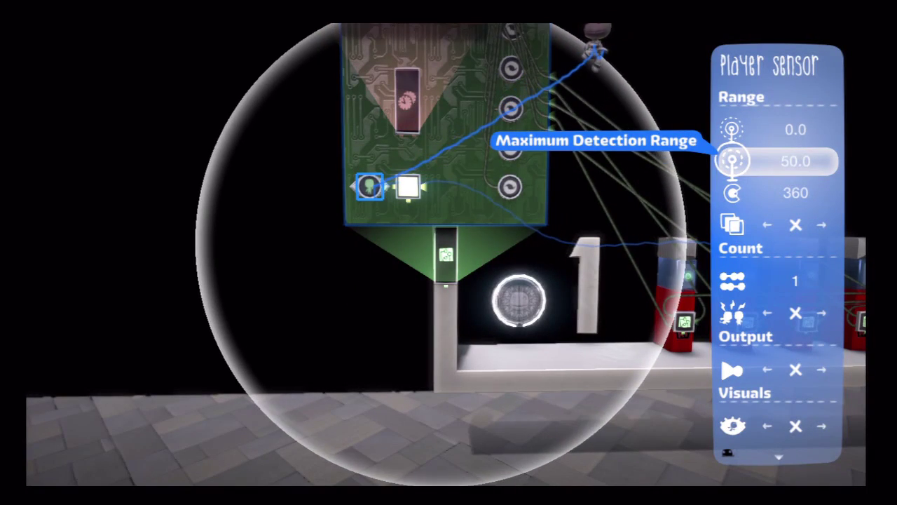
key(Escape)
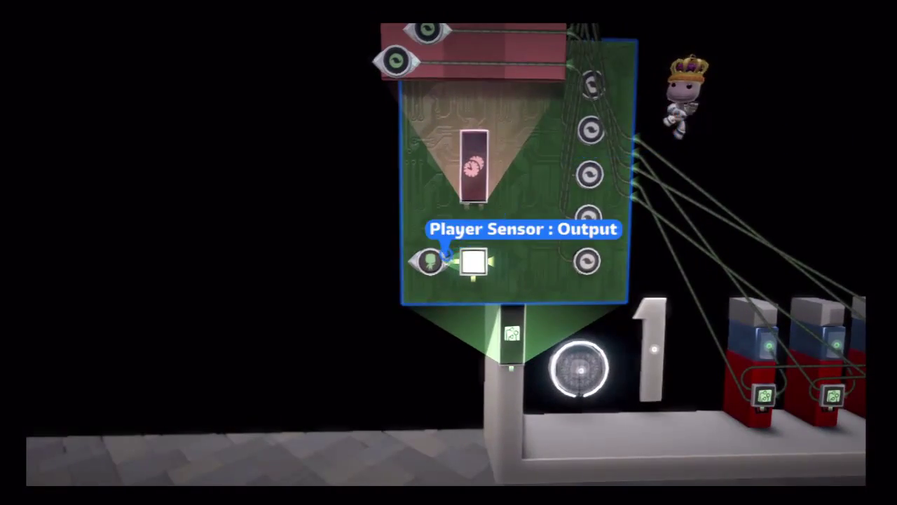
Wire the Player Sensor's output to the Timer and set the Timer's input action to Start Count Up
click(442, 260)
click(473, 262)
right_click(474, 262)
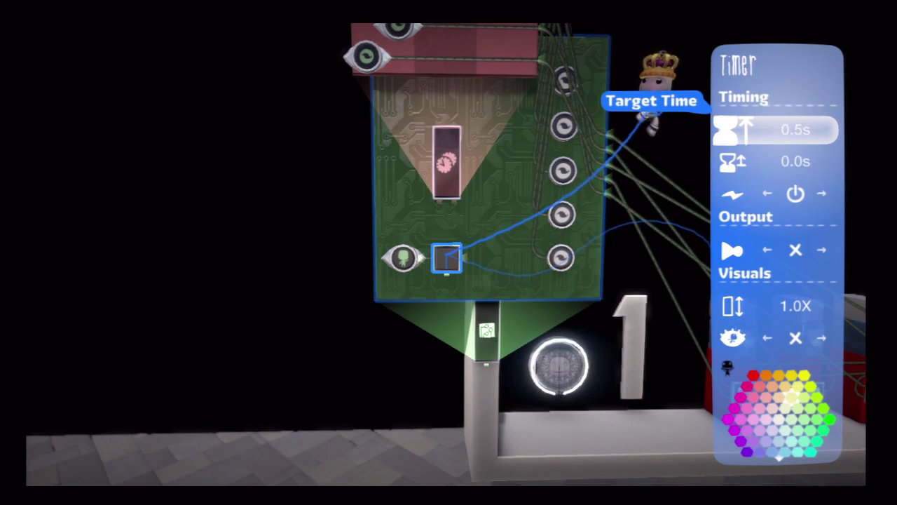
key(Down)
key(Down)
key(Right)
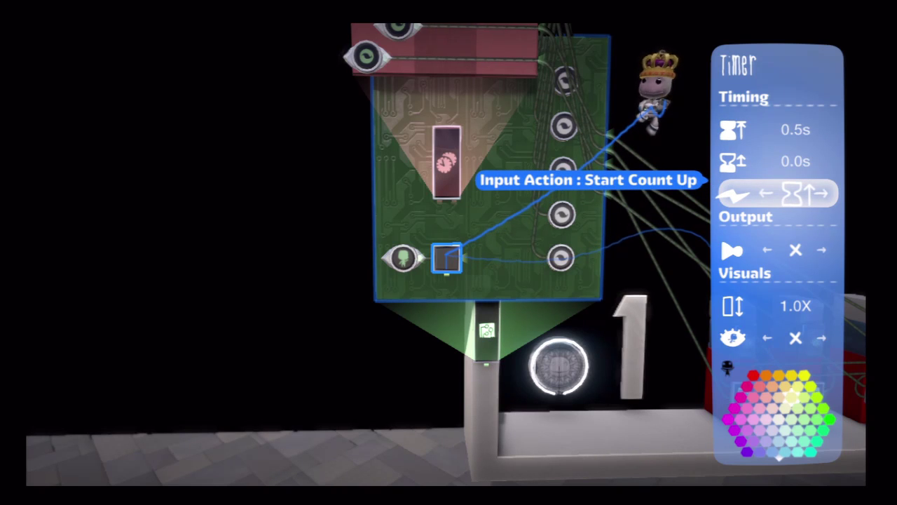
key(Escape)
Wire the Timer's output to the Sequencer and set the Sequencer to 0.3 seconds per stripe
click(464, 259)
click(439, 202)
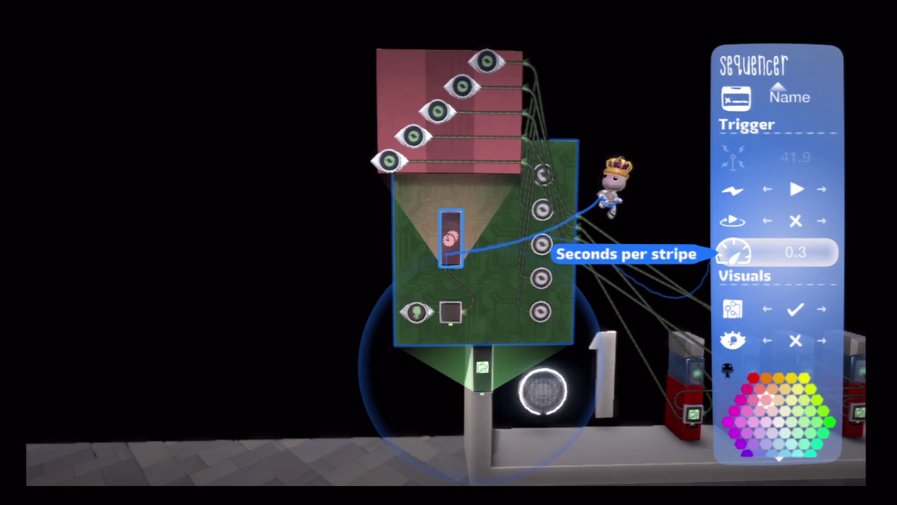
key(Escape)
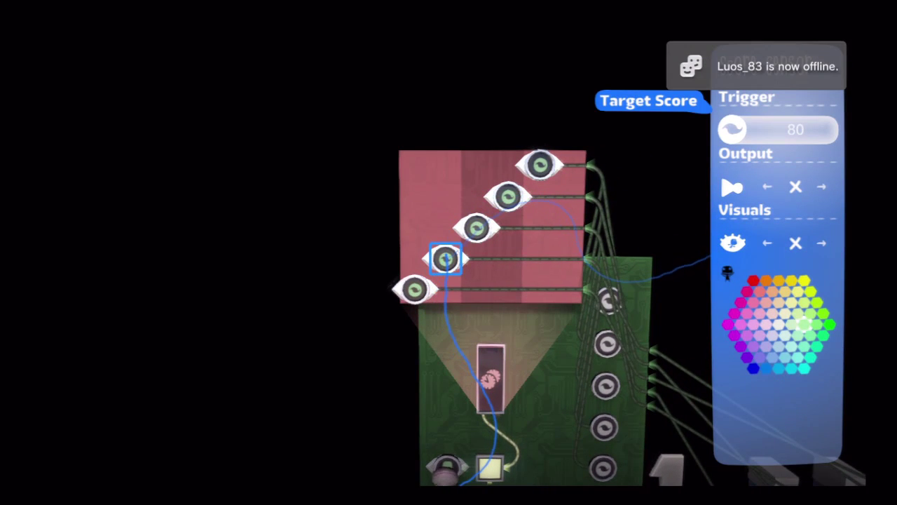
key(Escape)
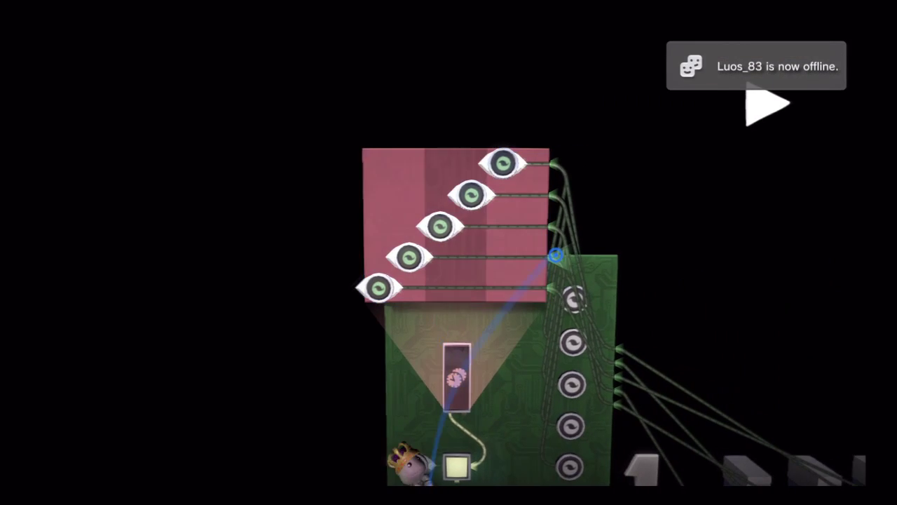
click(448, 305)
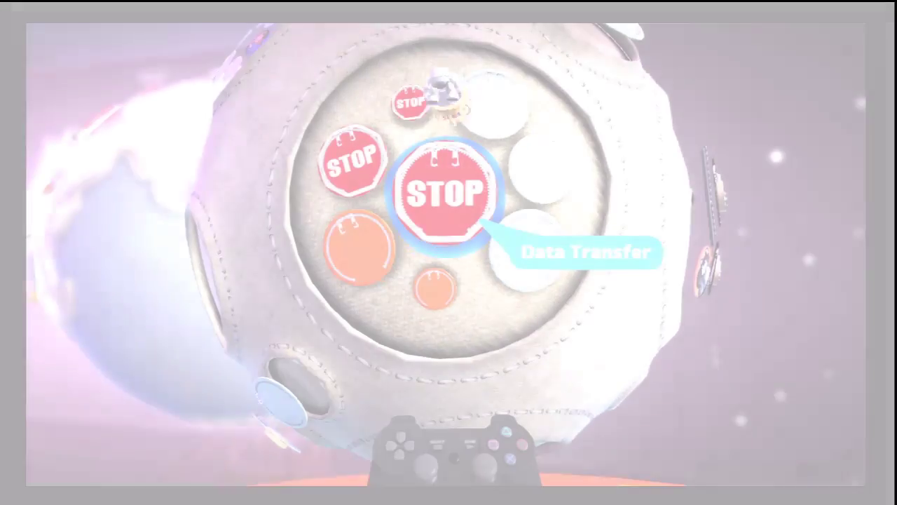
Leave the Moon and examine the published Data Transfer and Data Transfer 2 levels on the Earth
key(Escape)
key(Escape)
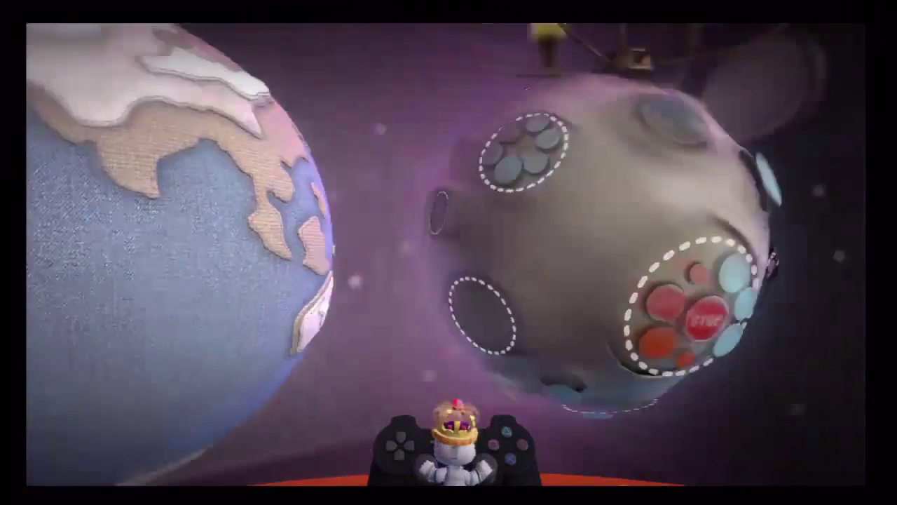
key(Left)
key(Return)
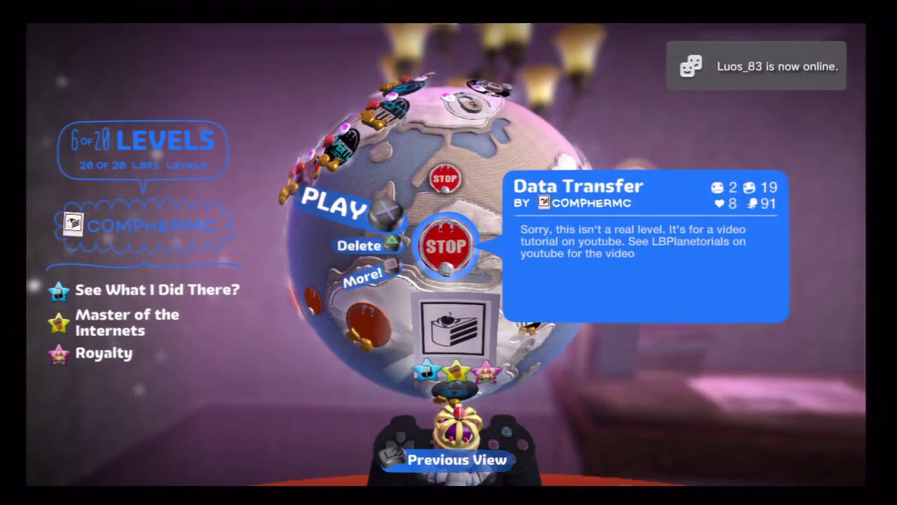
key(Up)
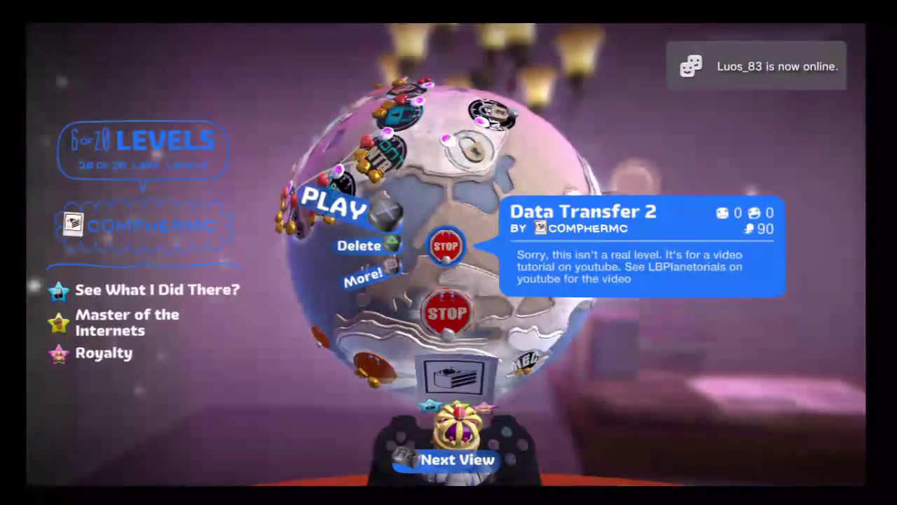
key(Down)
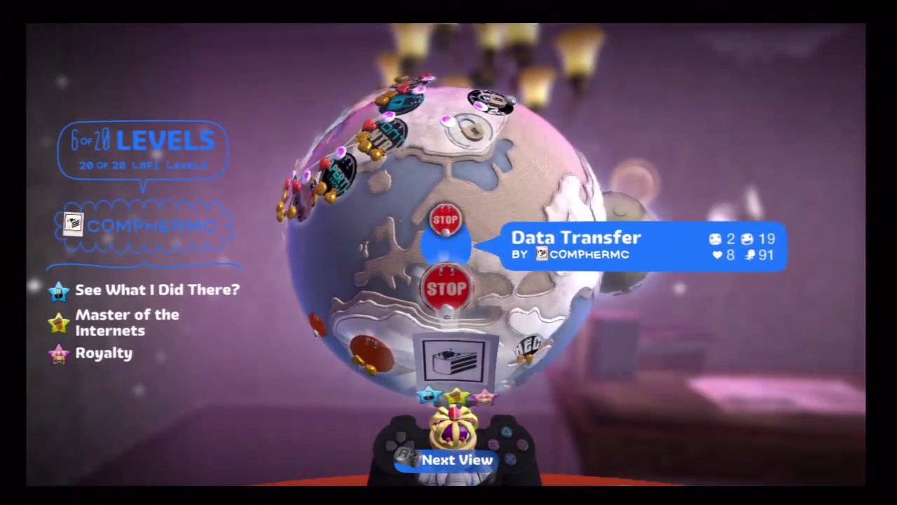
Play the Data Transfer level, switch on the first, third and fifth pillar lights, and enter the level link to the second level
key(Return)
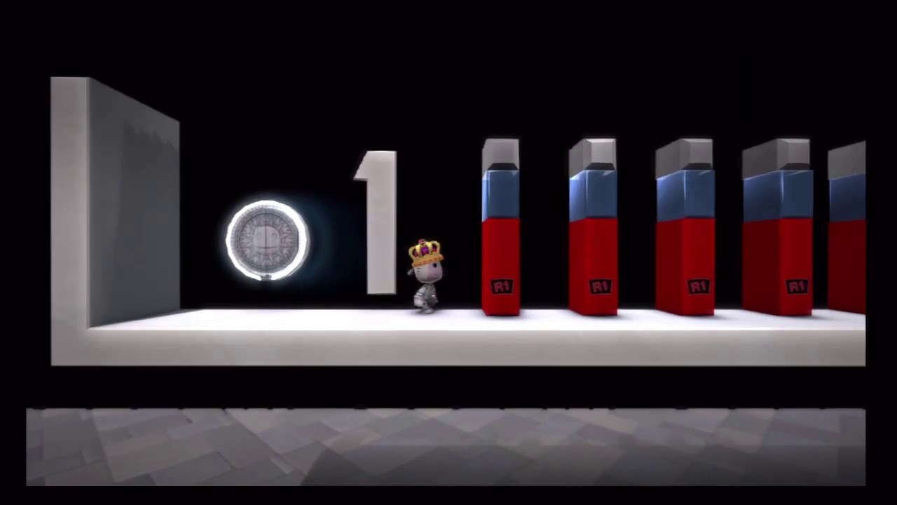
key(Right)
key(Right)
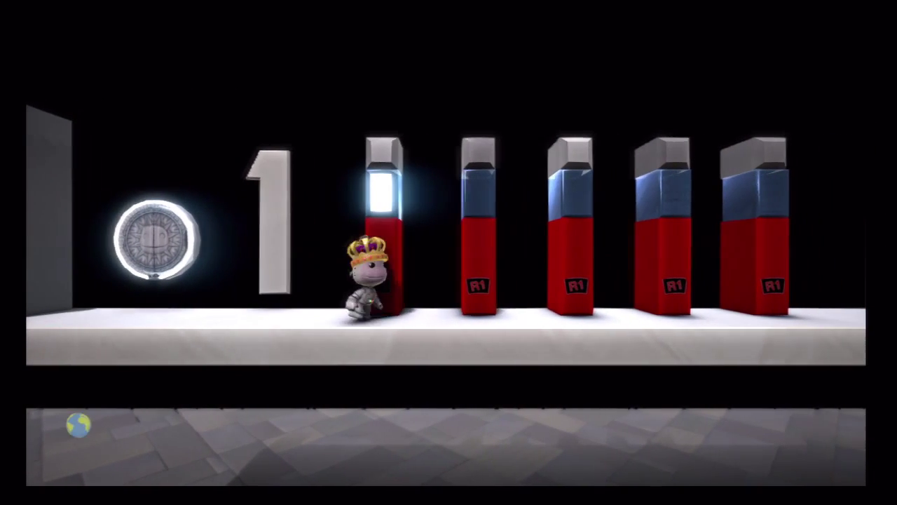
key(Right)
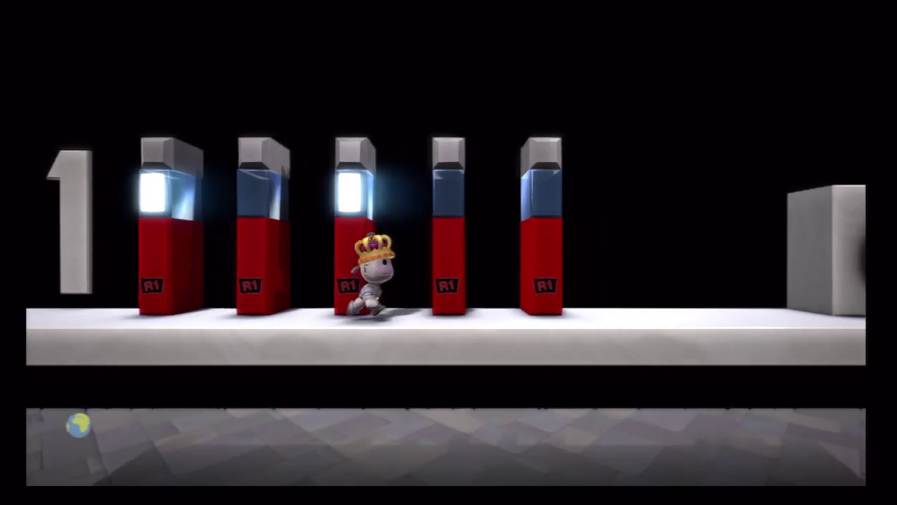
key(Right)
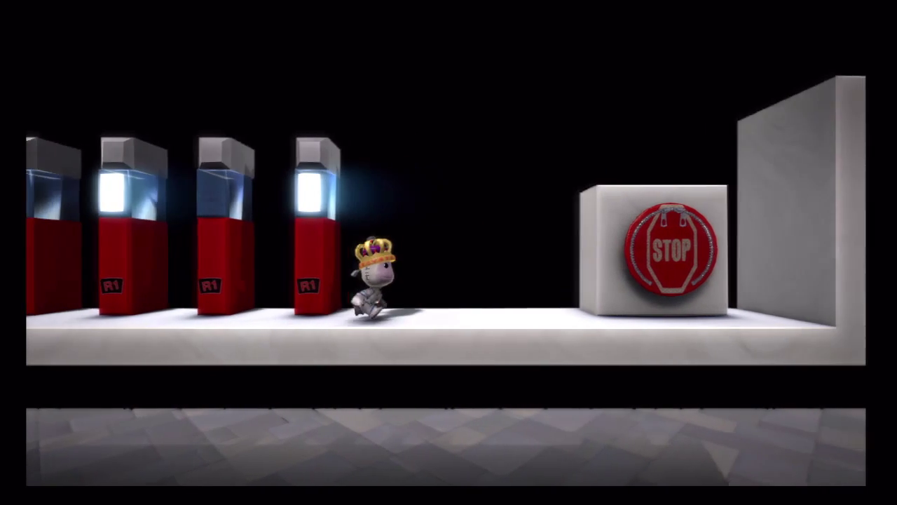
key(Right)
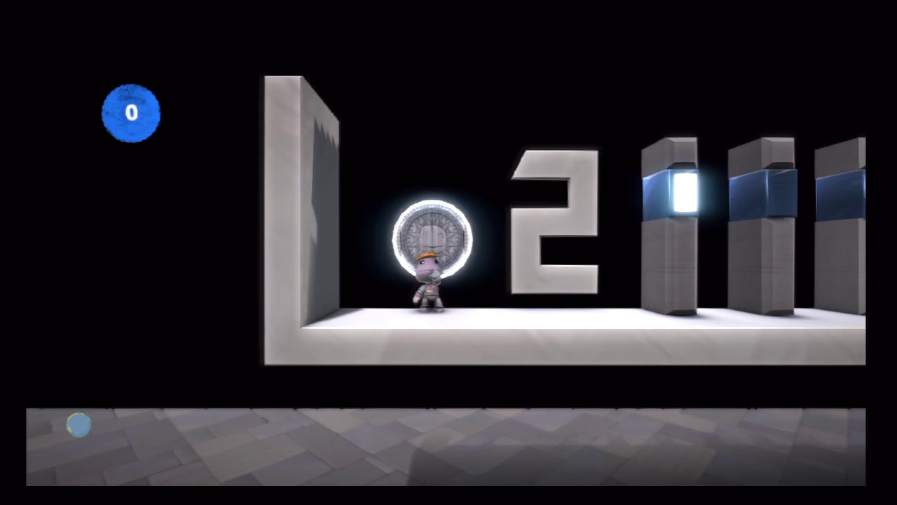
Check the five pillar lights in the second level against the selection made, and return to the first level through the level link
key(Right)
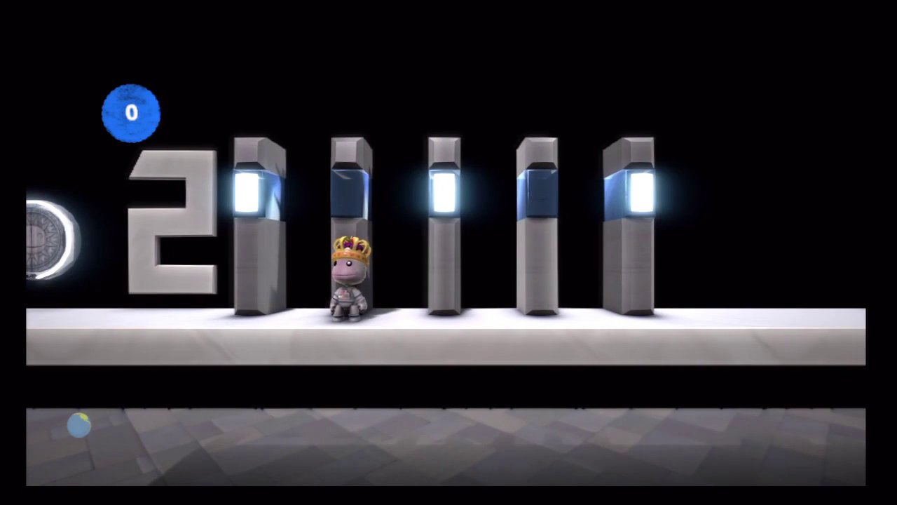
key(Right)
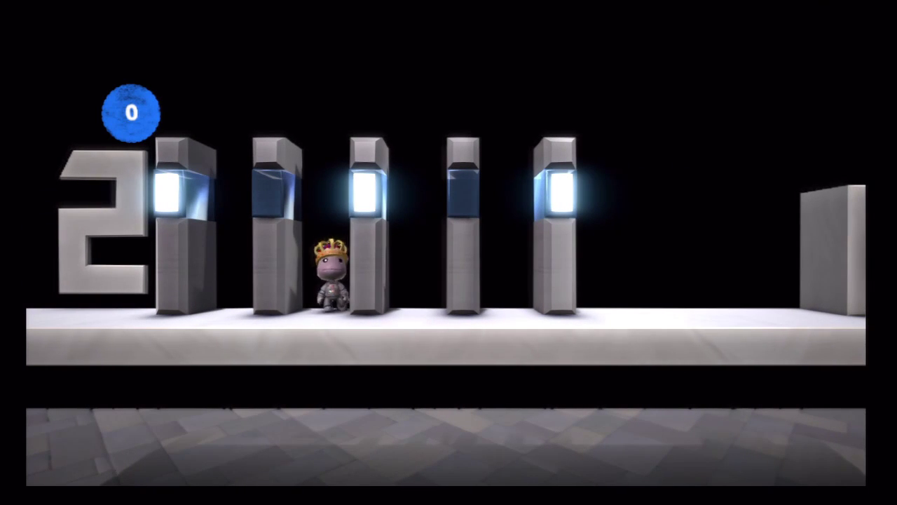
key(Left)
key(Left)
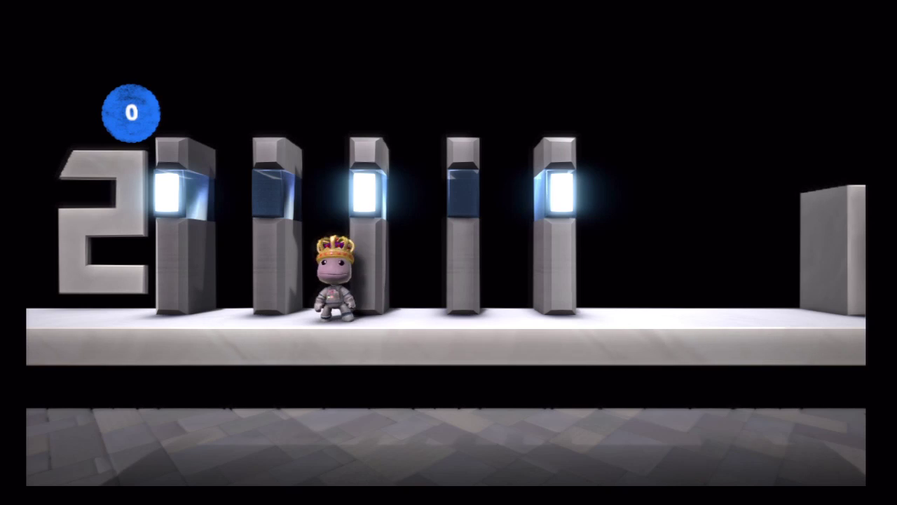
key(Right)
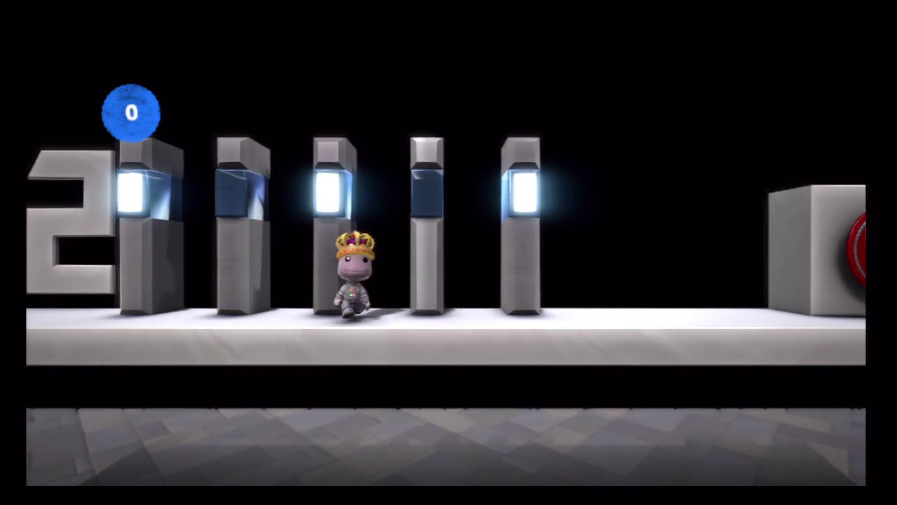
key(Right)
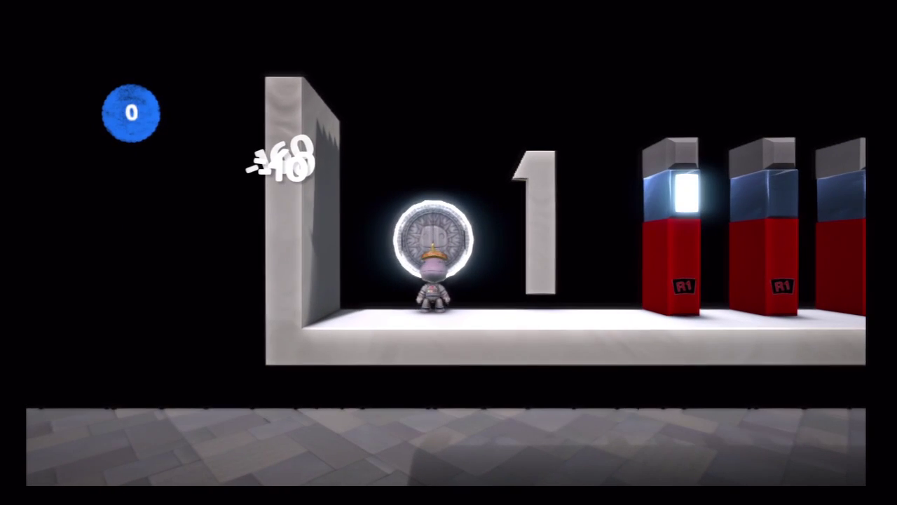
Switch the first and third pillar lights off and the second and fourth on, and take the level link to the second level
key(Right)
key(Right)
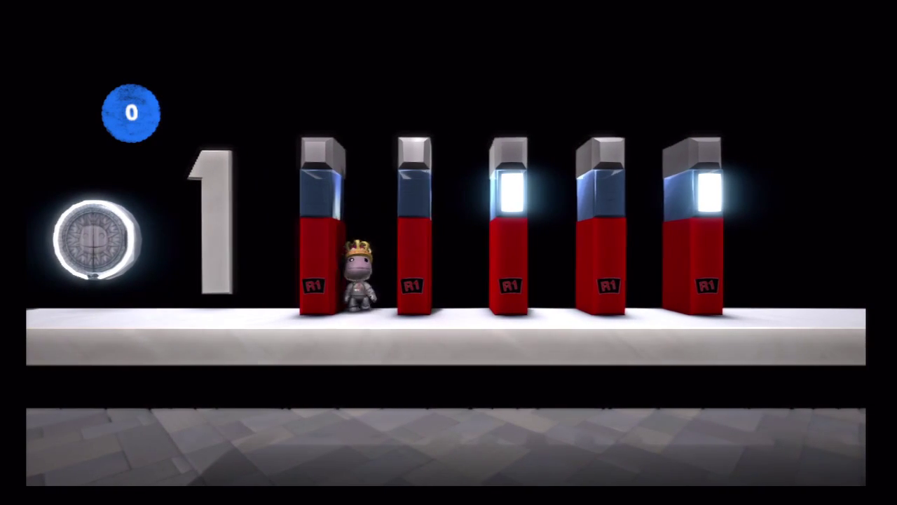
key(Right)
key(Right)
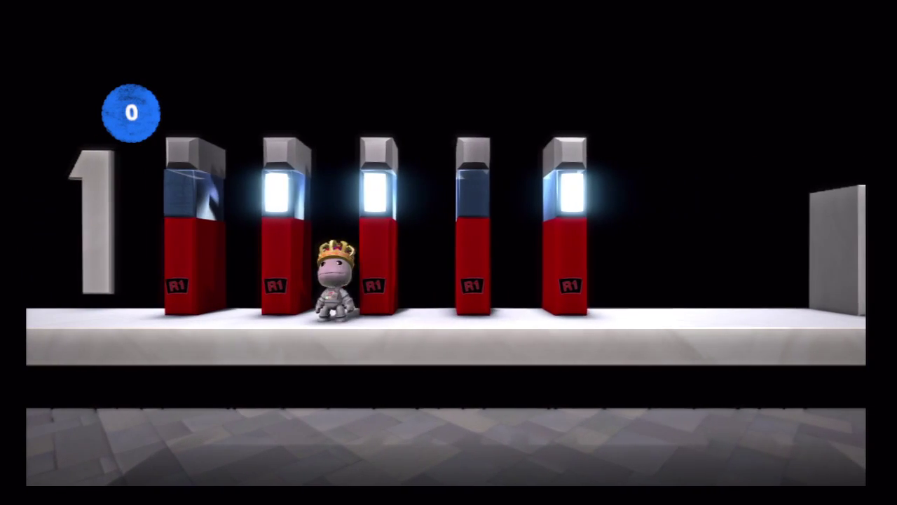
key(Right)
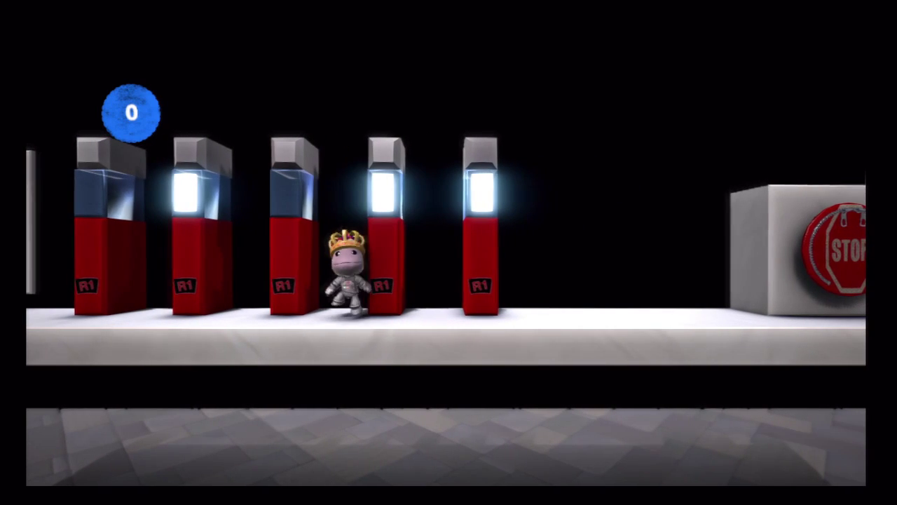
key(Right)
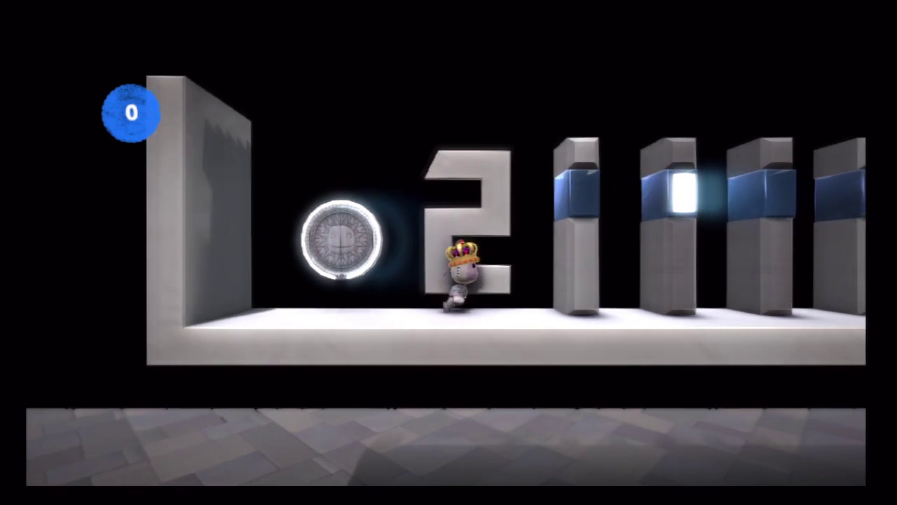
Examine the second level's pillar lights to verify that the new selection was transferred
key(Right)
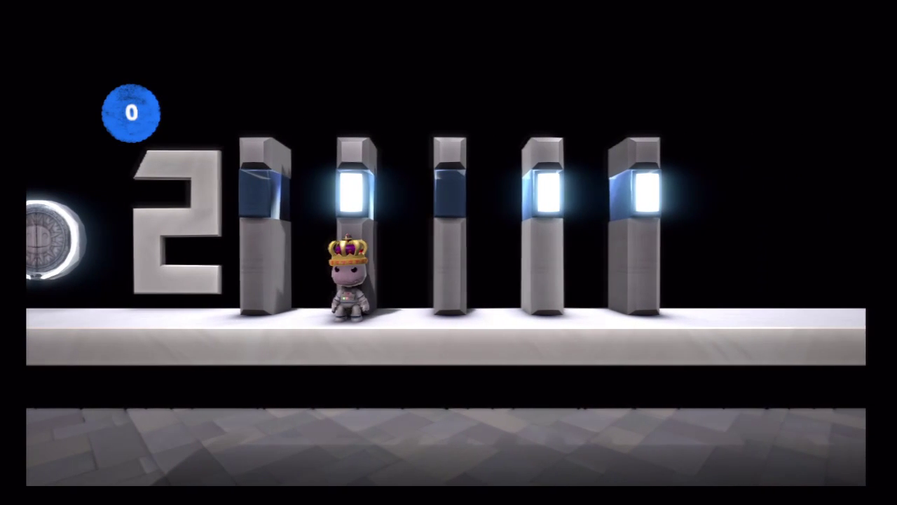
key(Left)
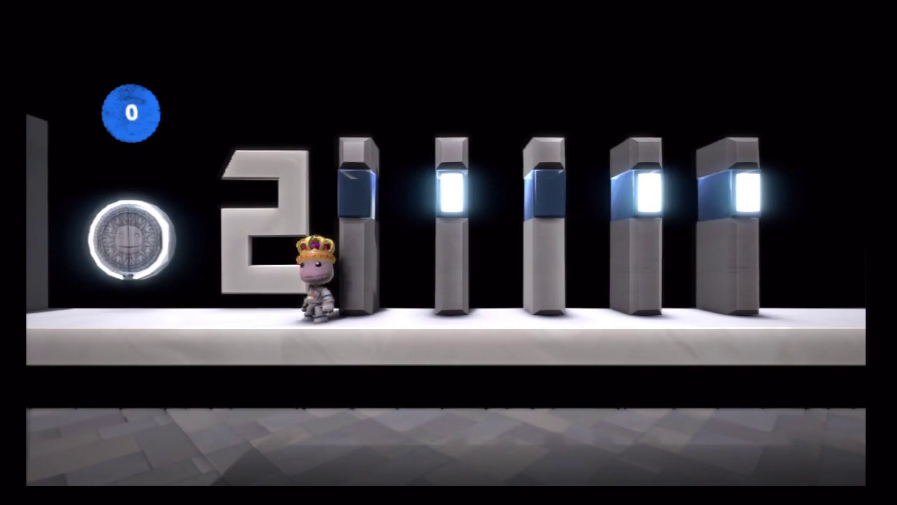
key(Left)
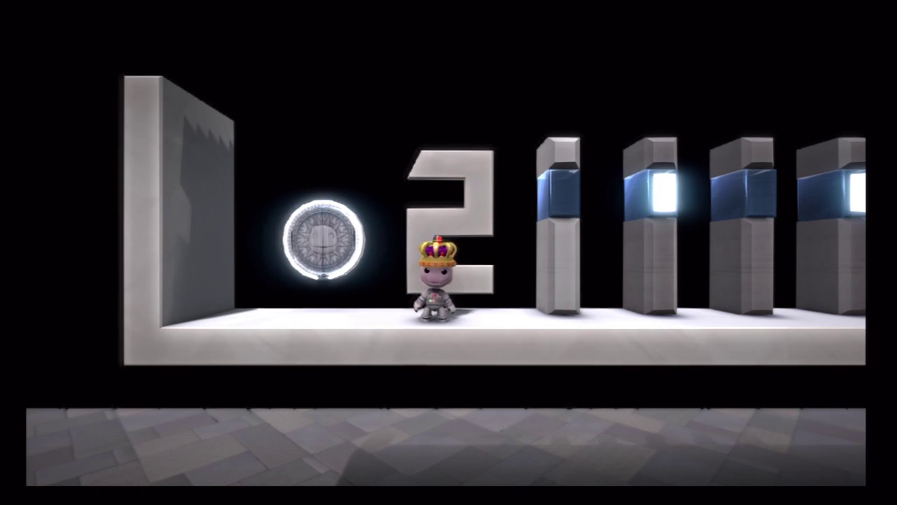
key(Right)
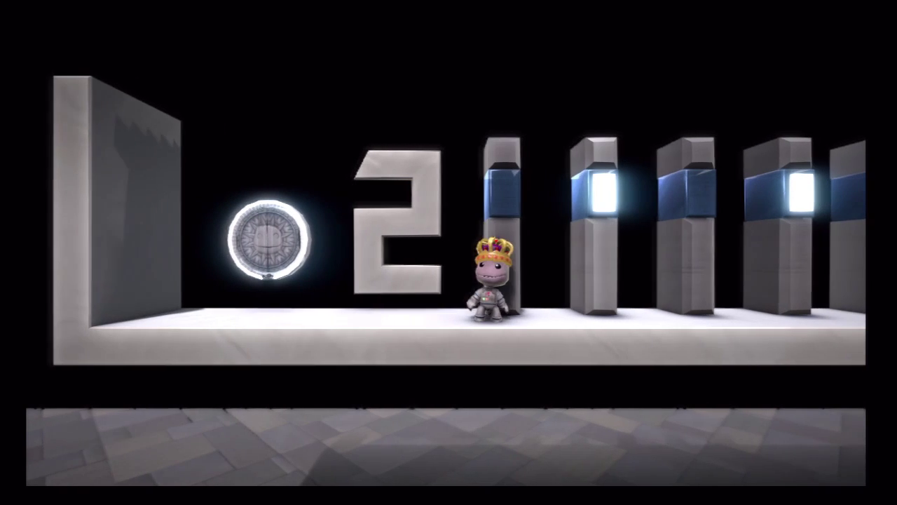
key(Down)
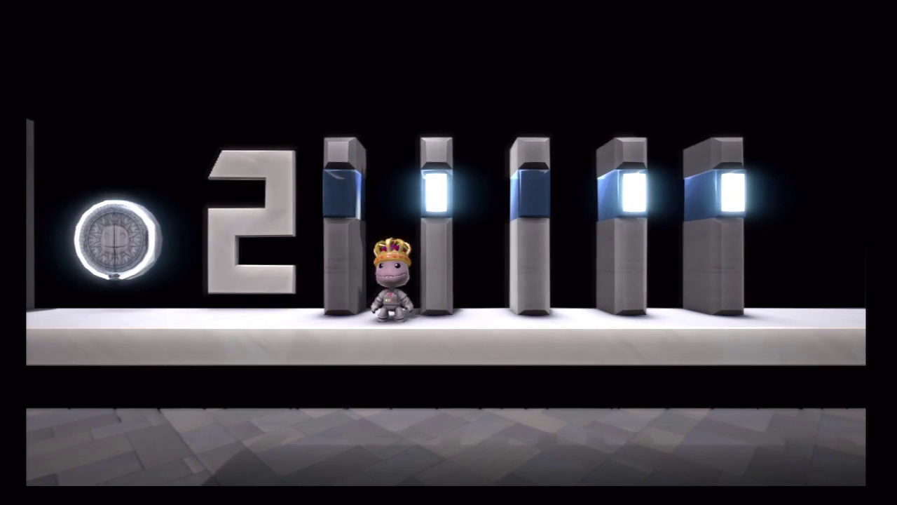